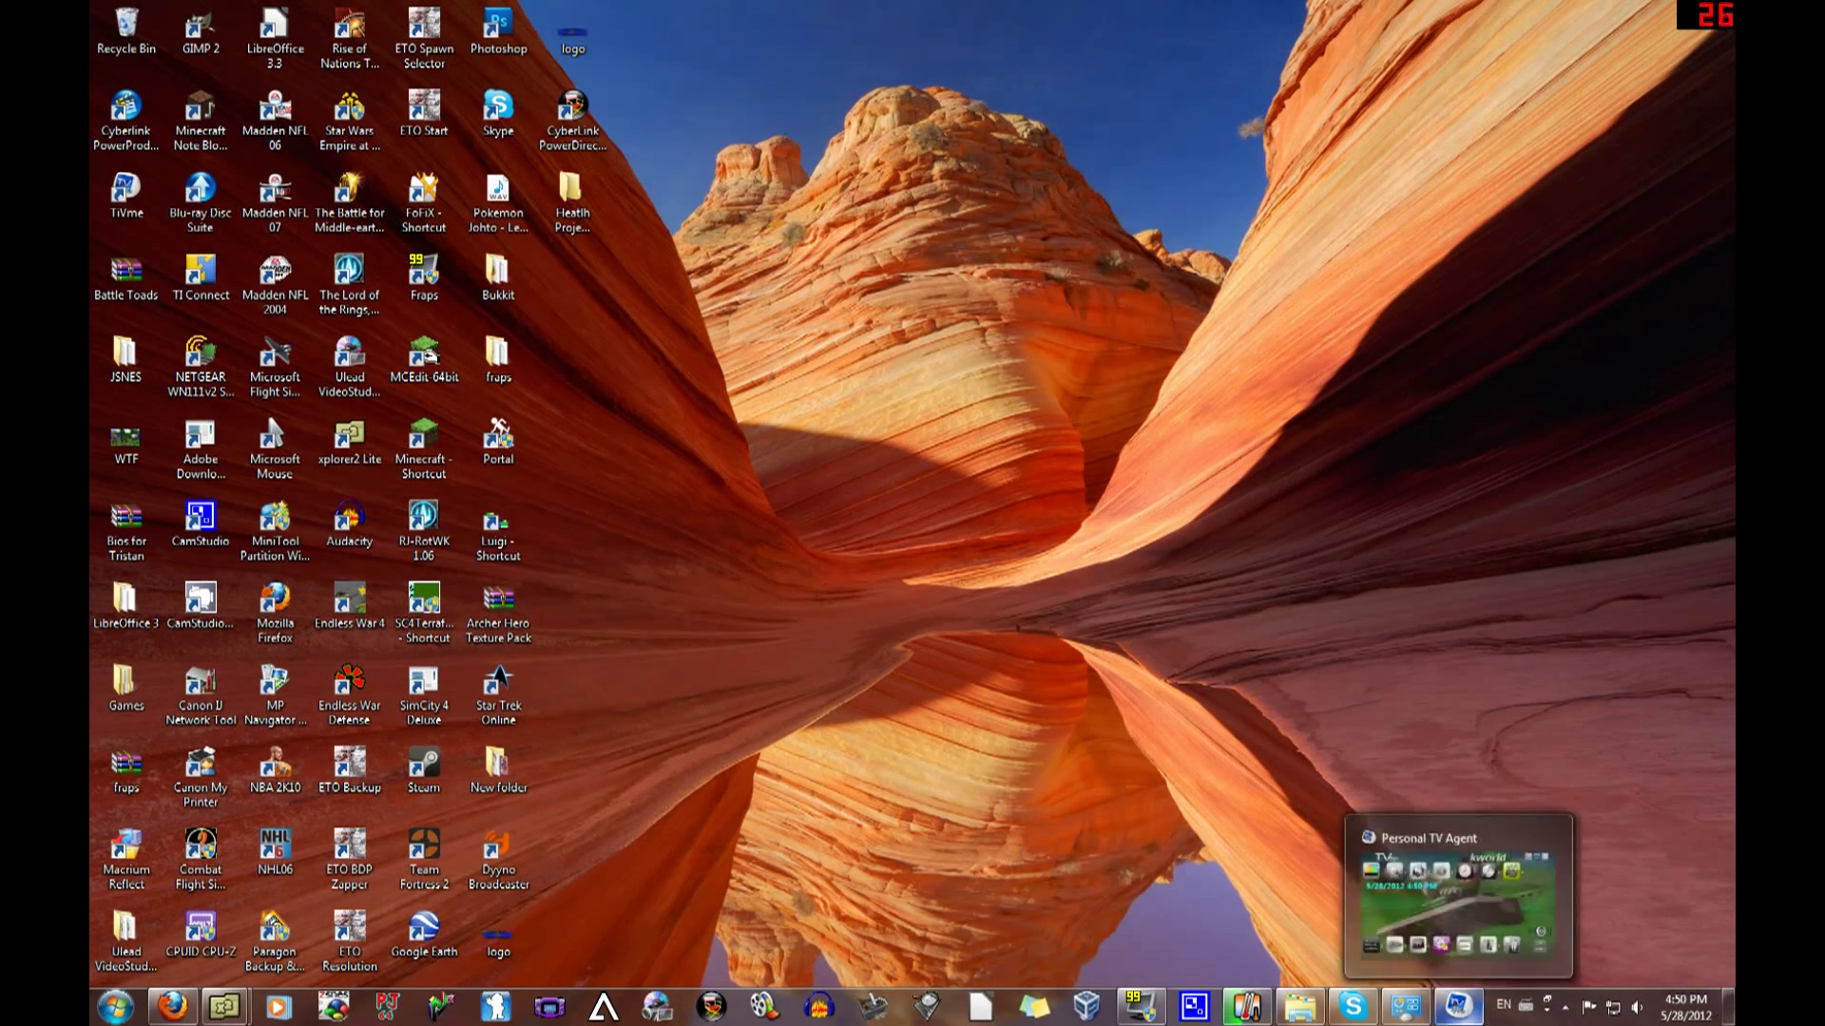
- Launch KWorld TV from the Personal TV Agent desktop gadget
left_click(1457, 1007)
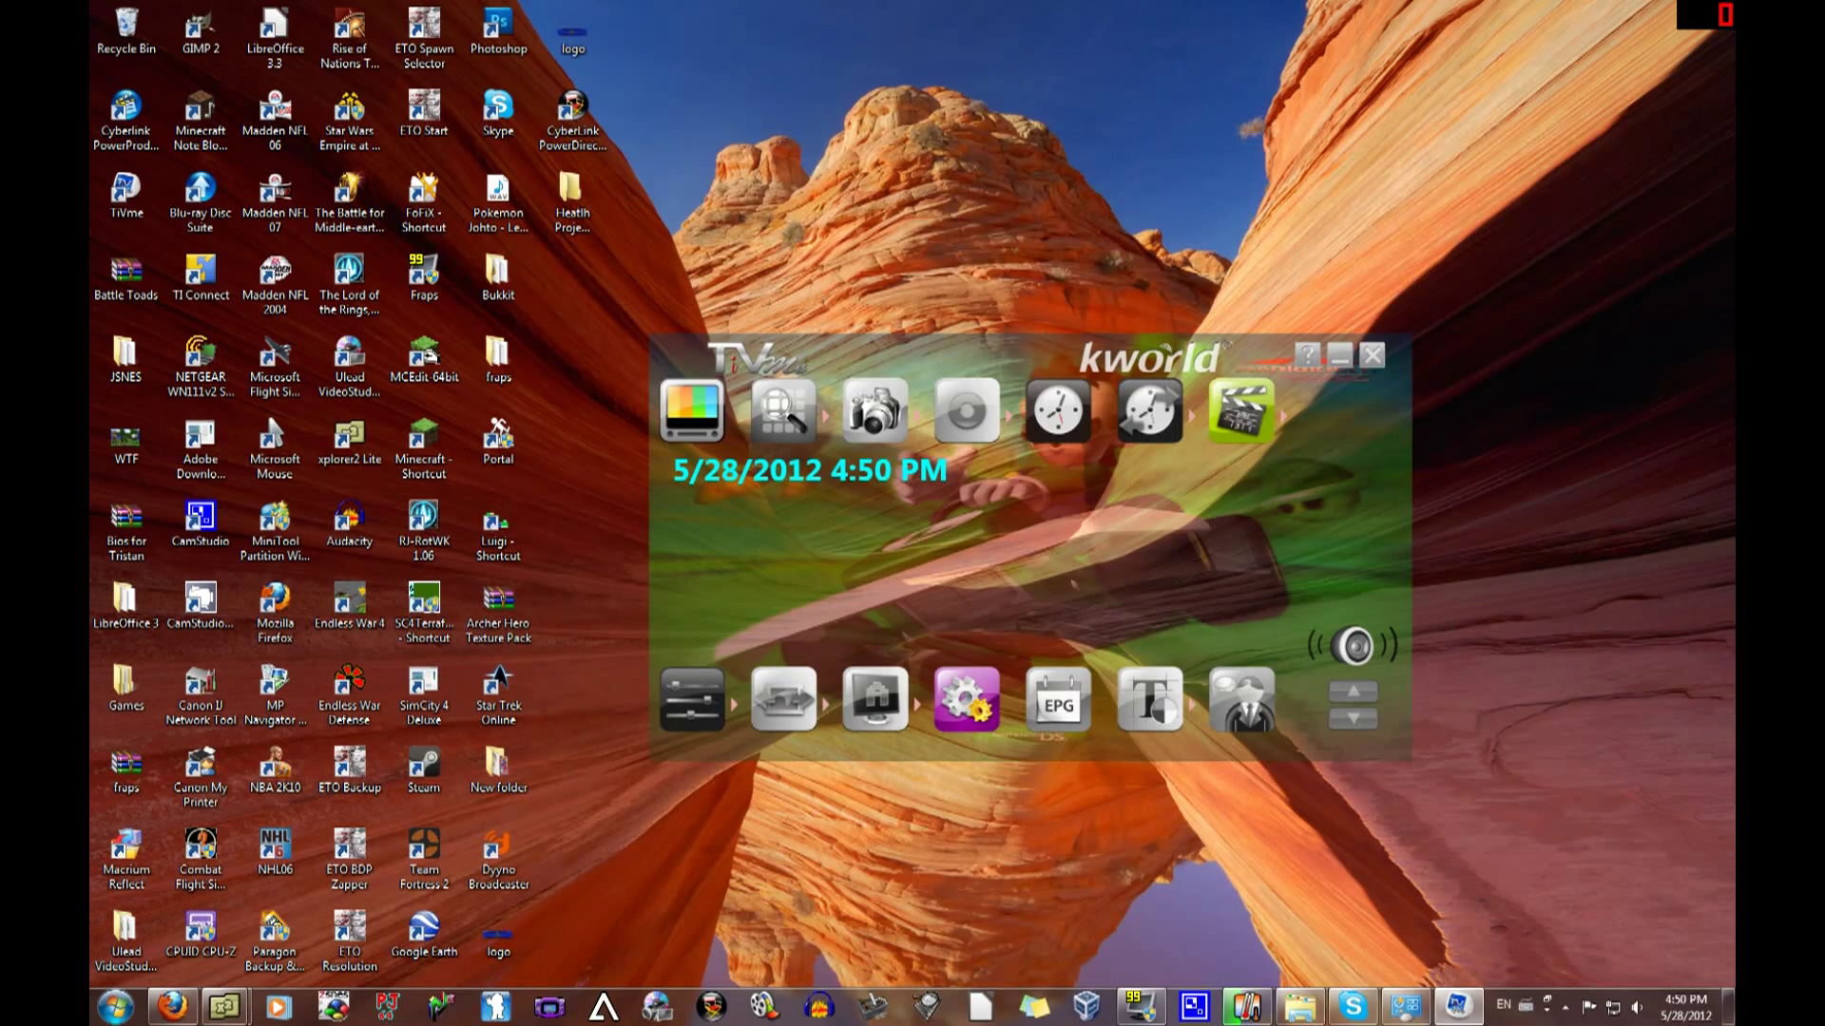
left_click(1241, 409)
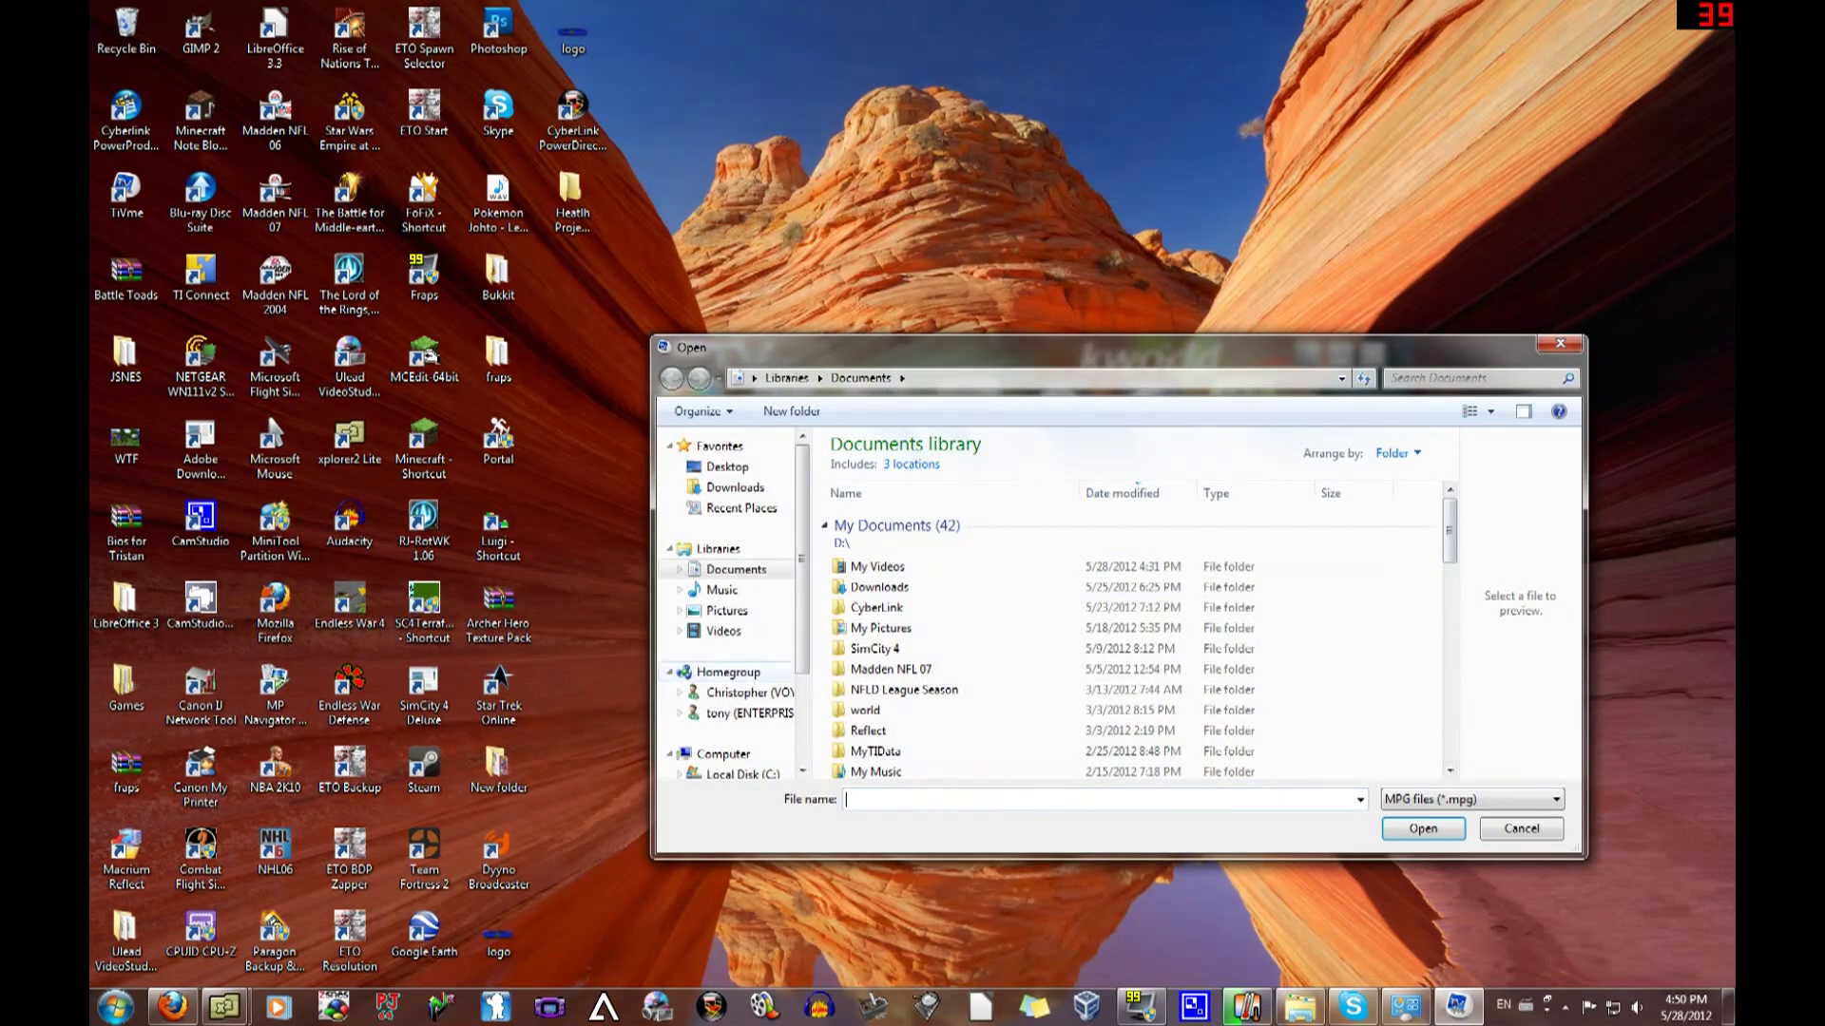
scroll(727, 613, "down", 3)
left_click(737, 704)
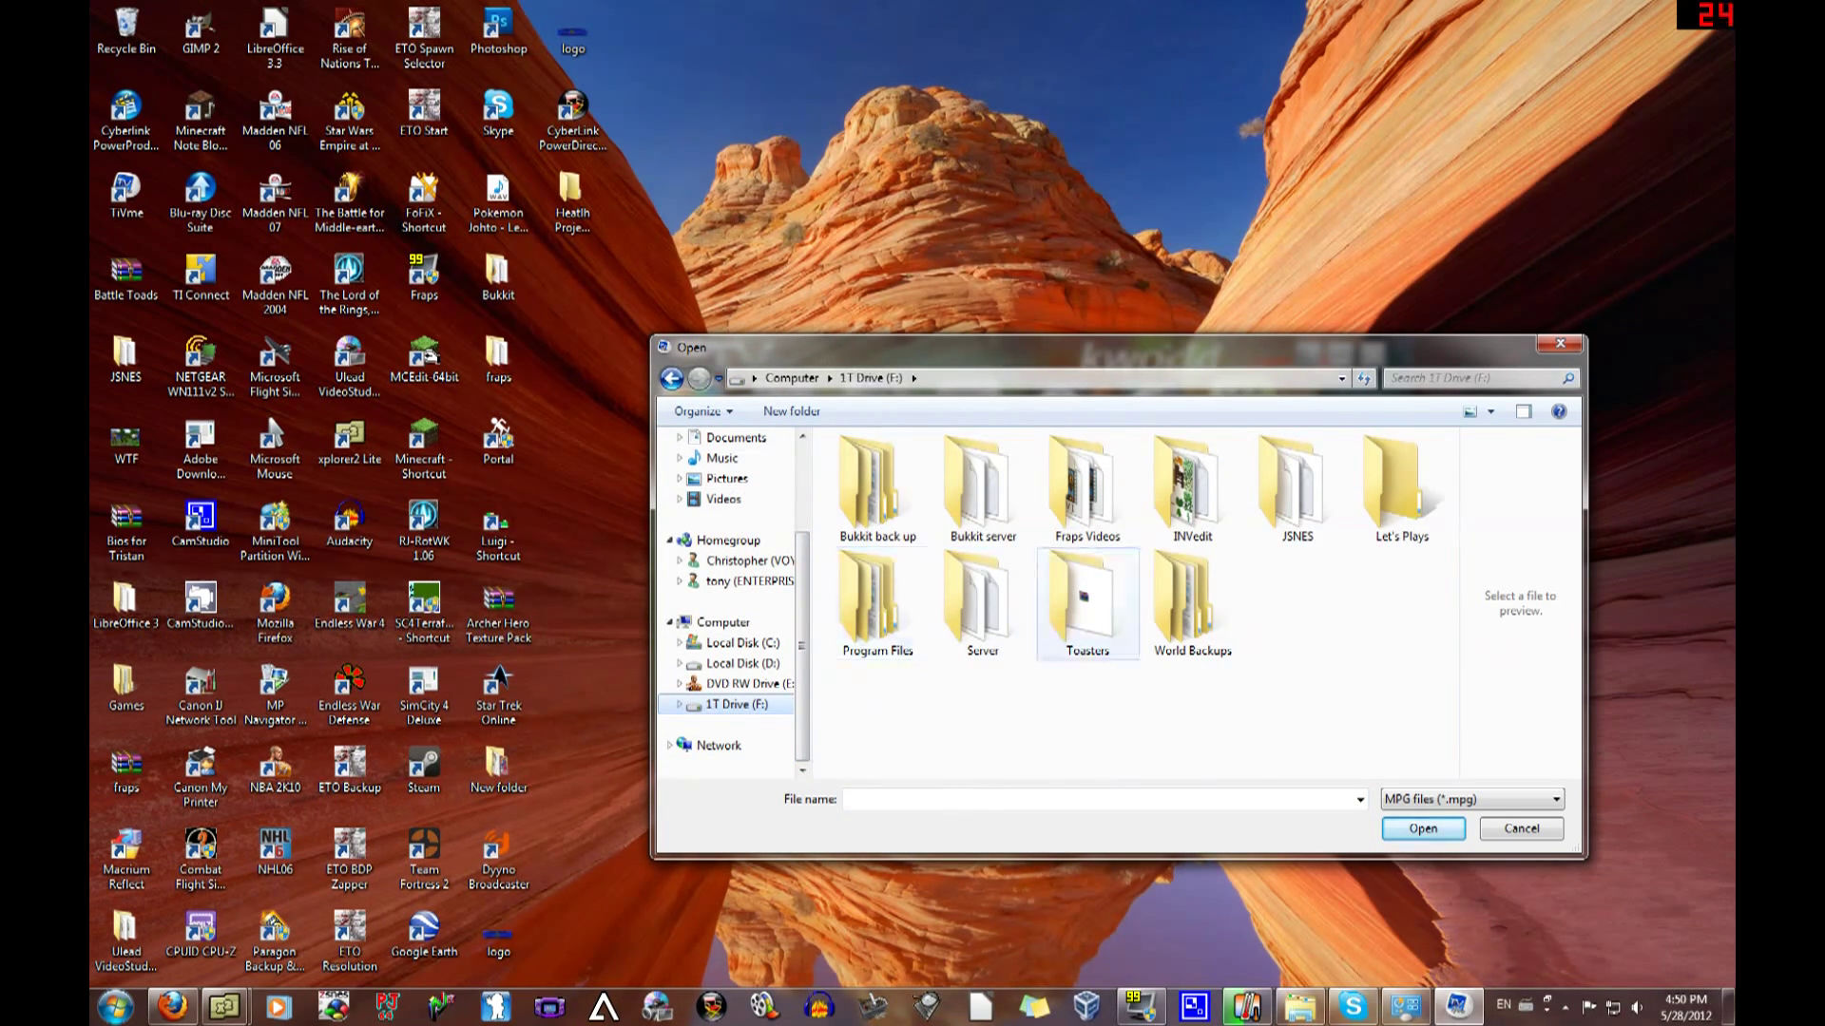
double_click(1087, 485)
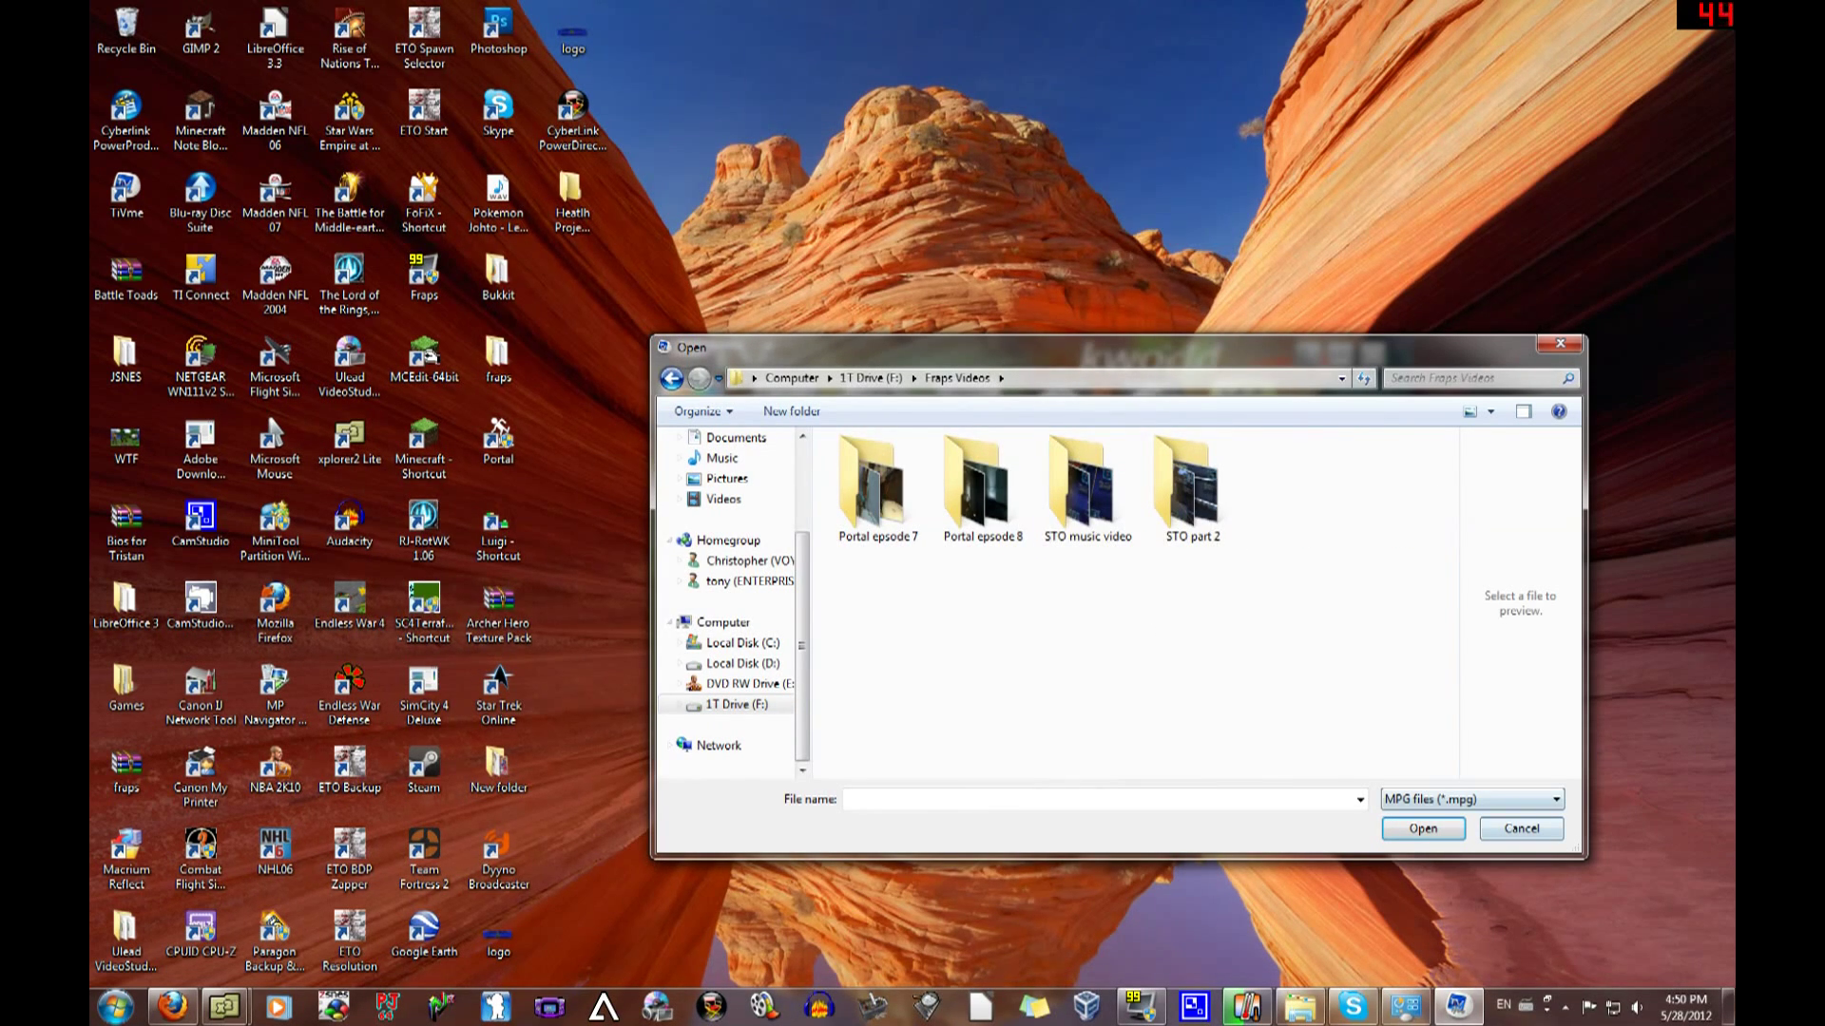
left_click(1469, 799)
left_click(1454, 860)
left_click(1366, 600)
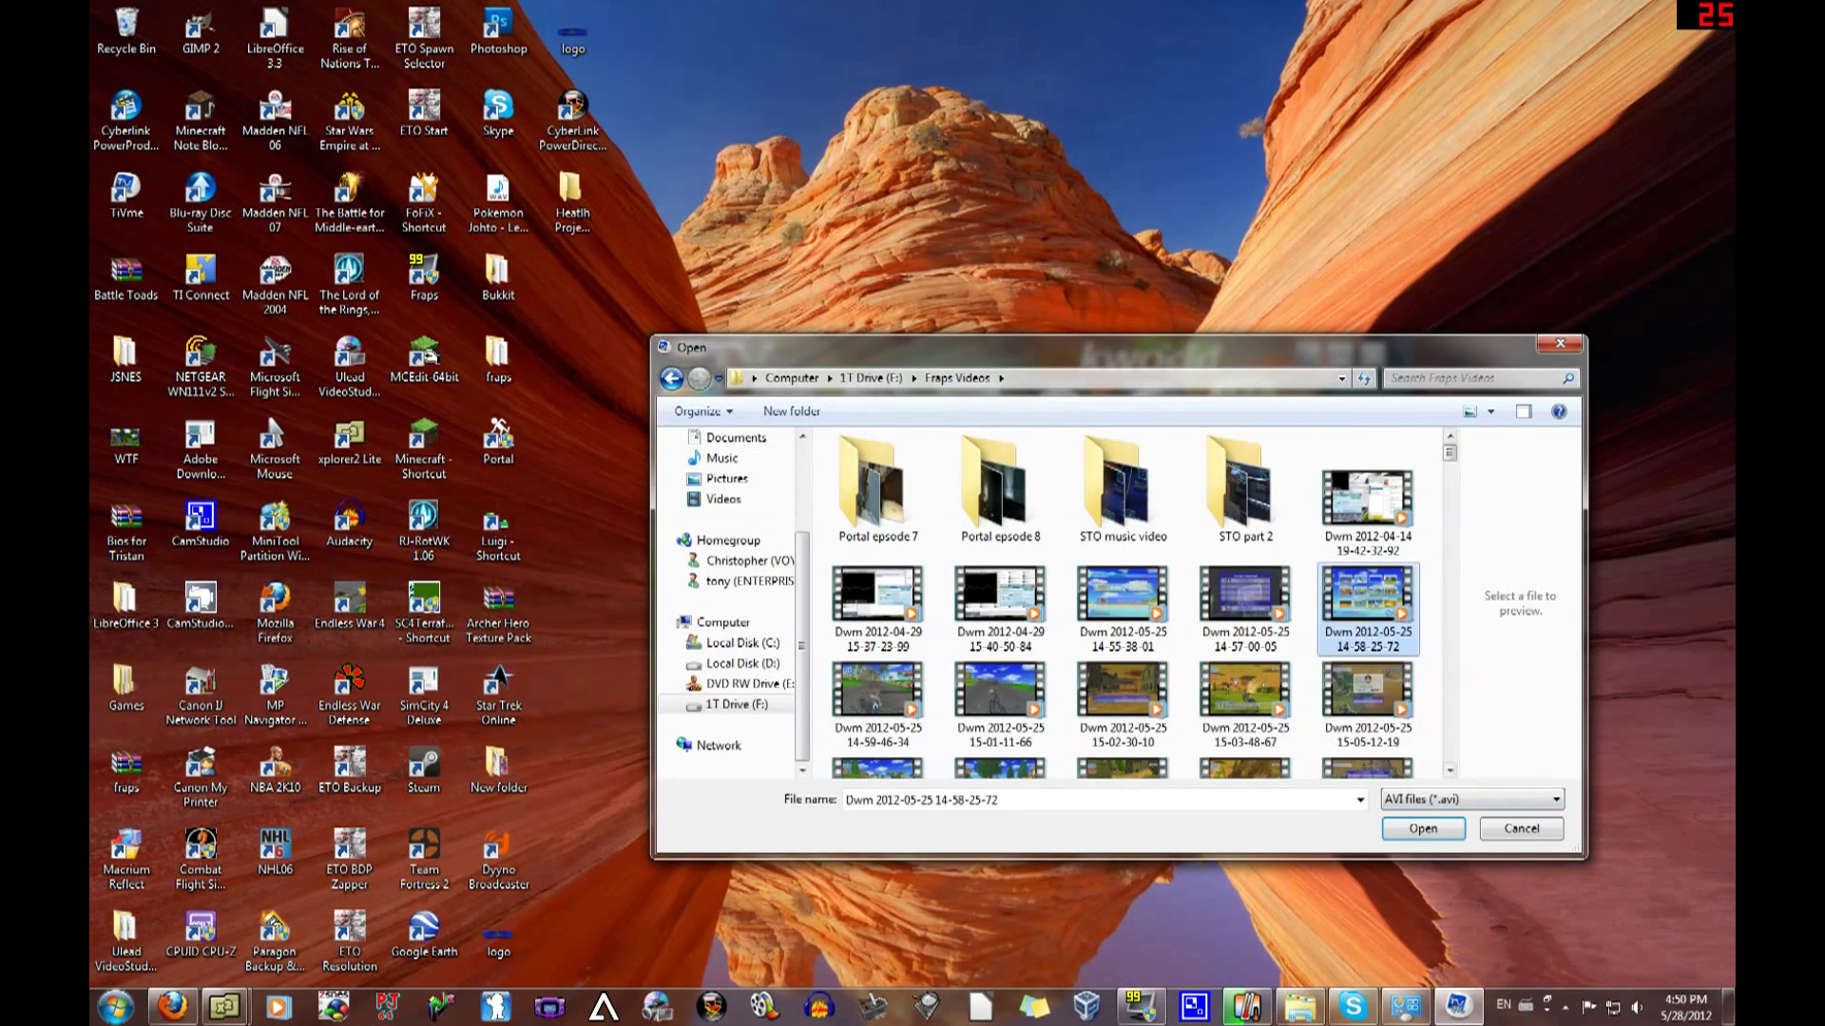
left_click(1424, 828)
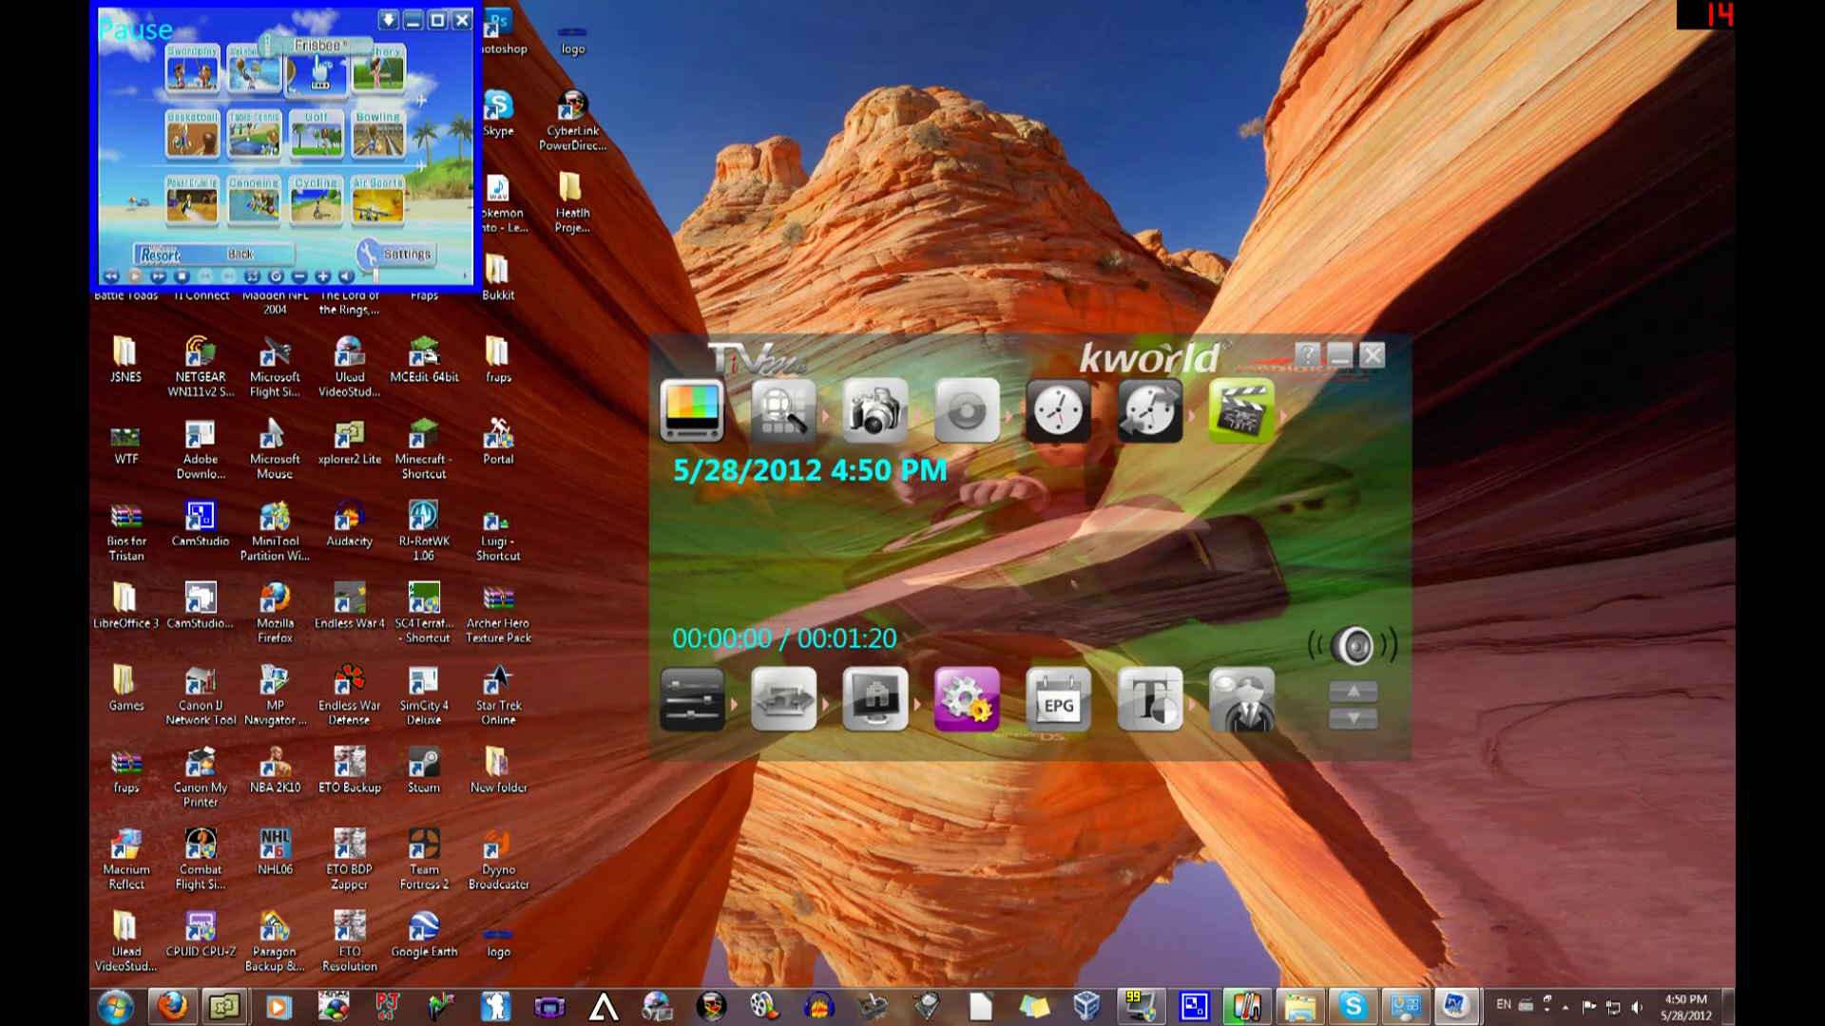
- Turn the playback volume down and show the video full screen
left_click(299, 278)
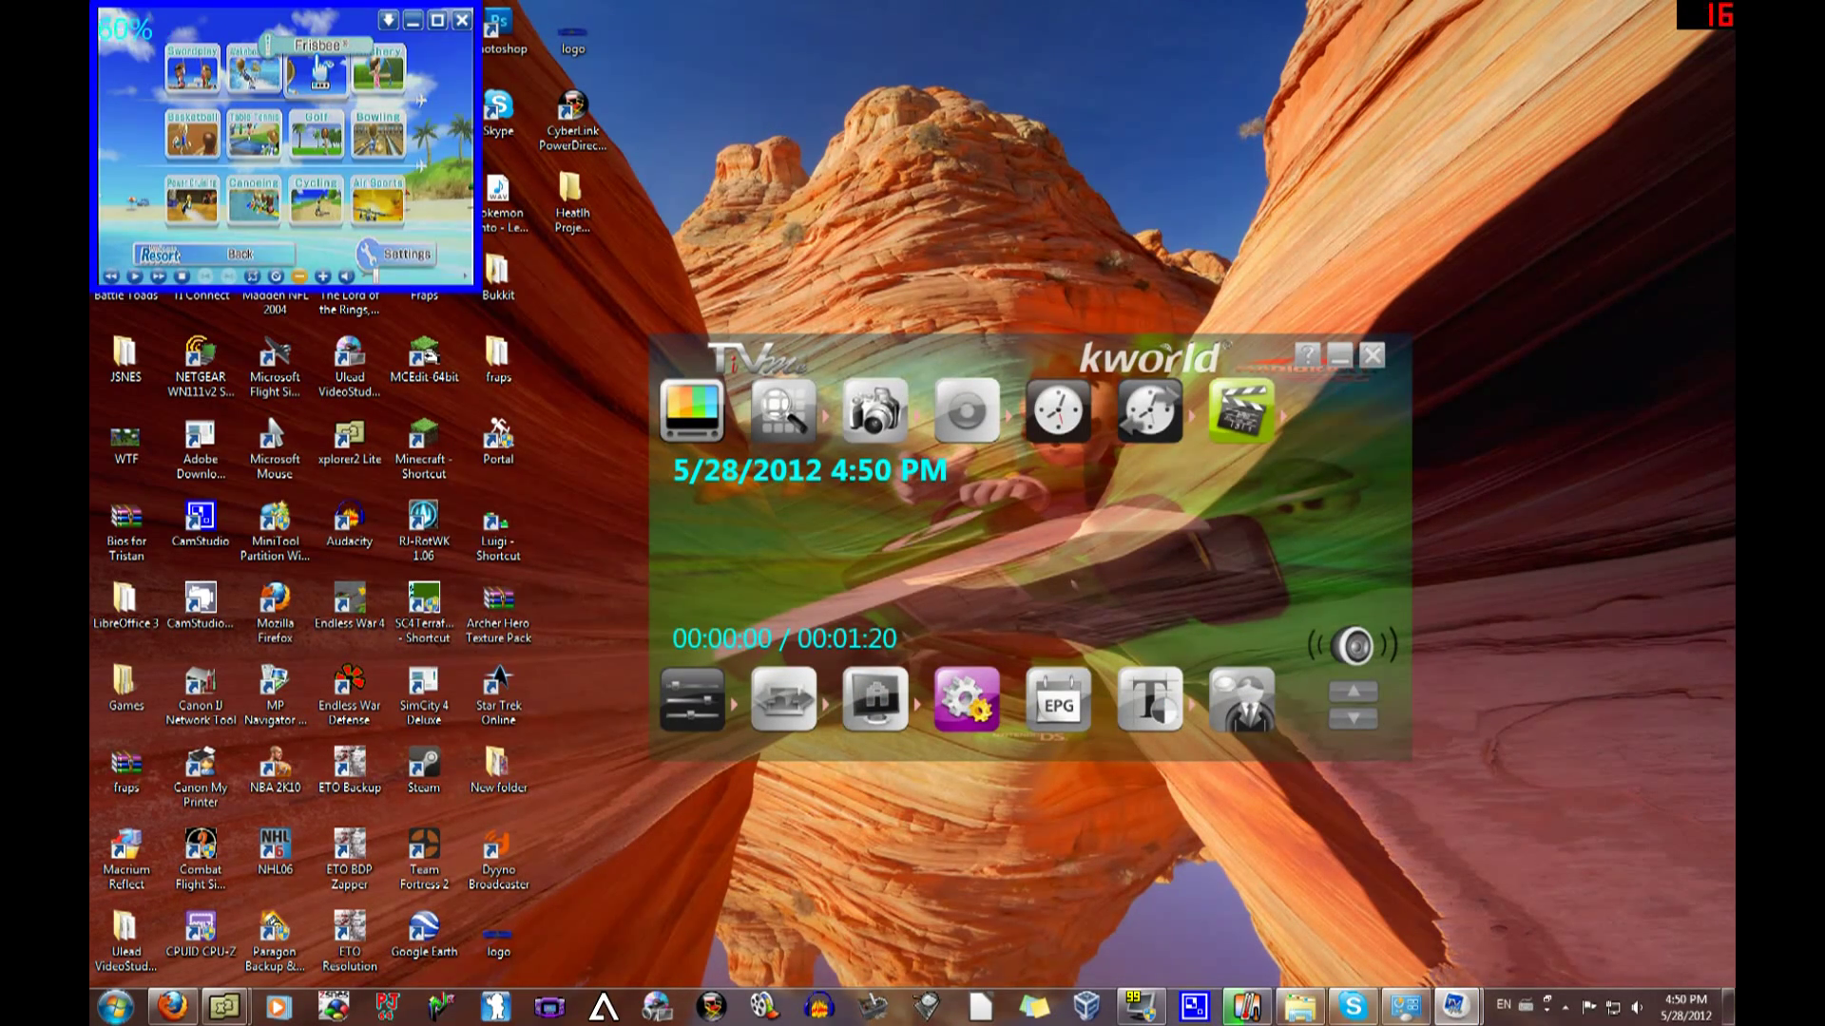
left_click(299, 276)
left_click(299, 276)
left_click(300, 277)
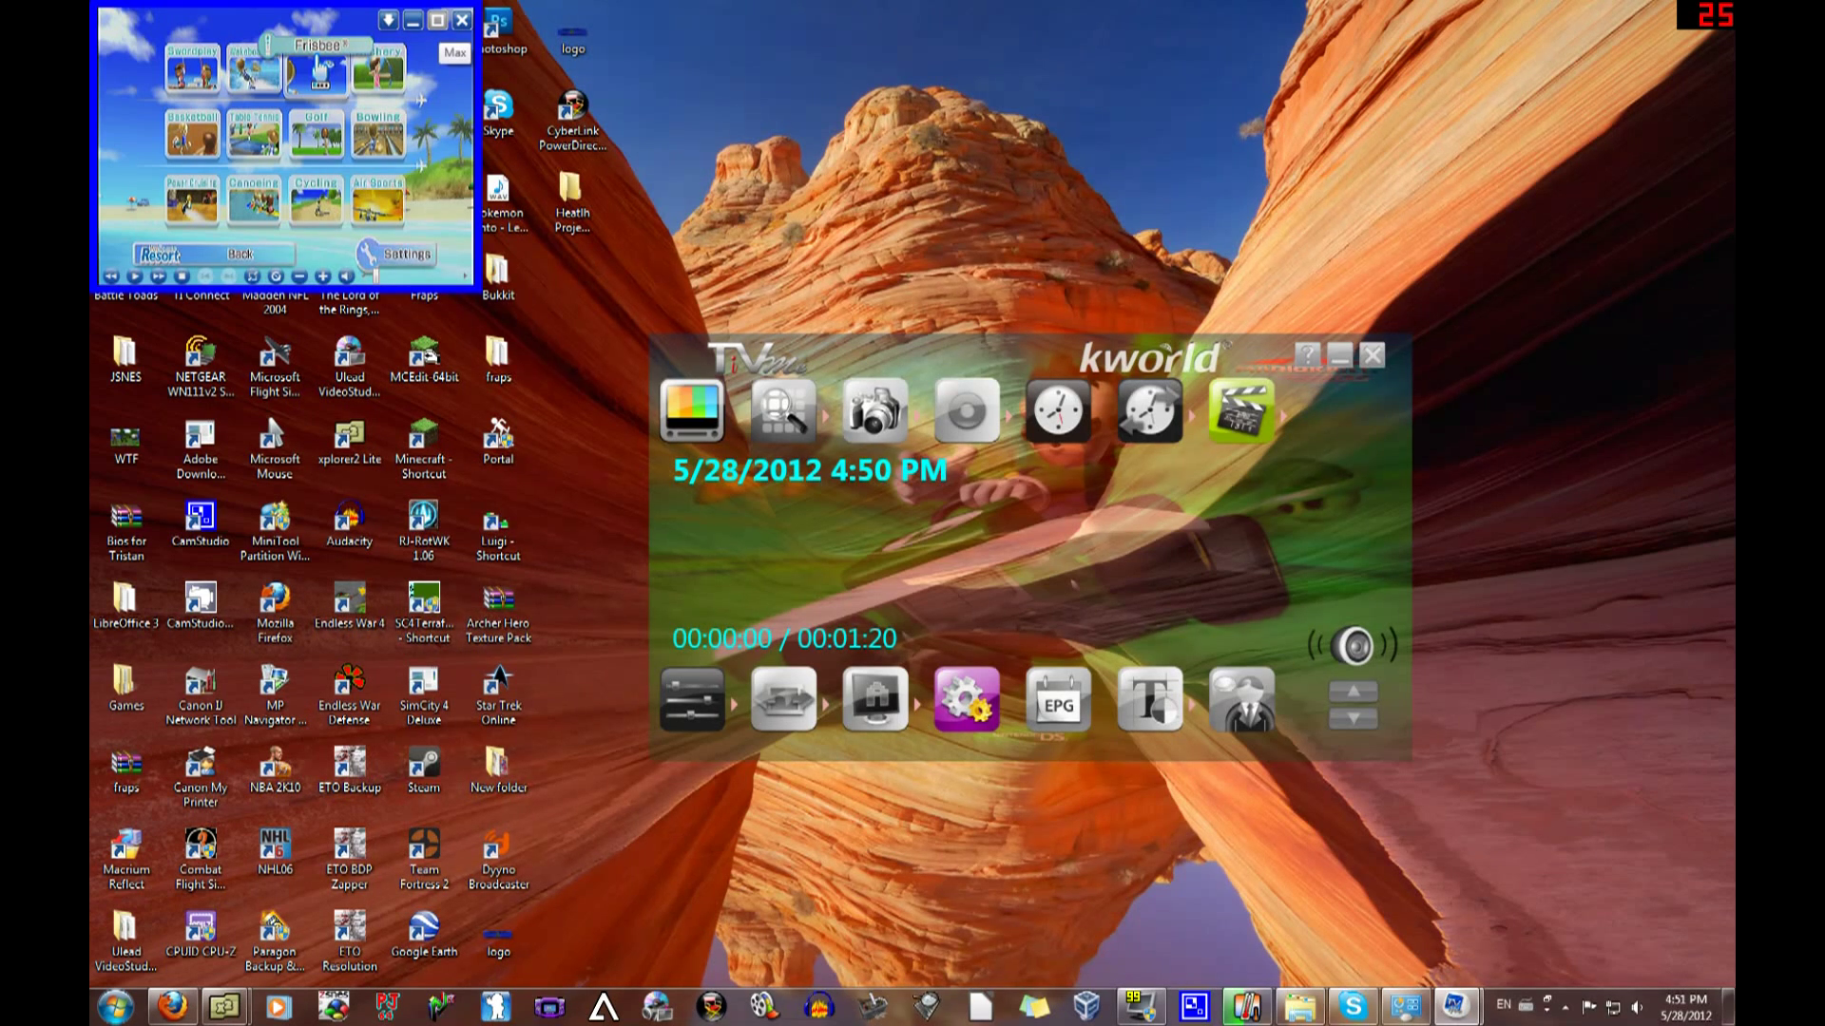
left_click(438, 20)
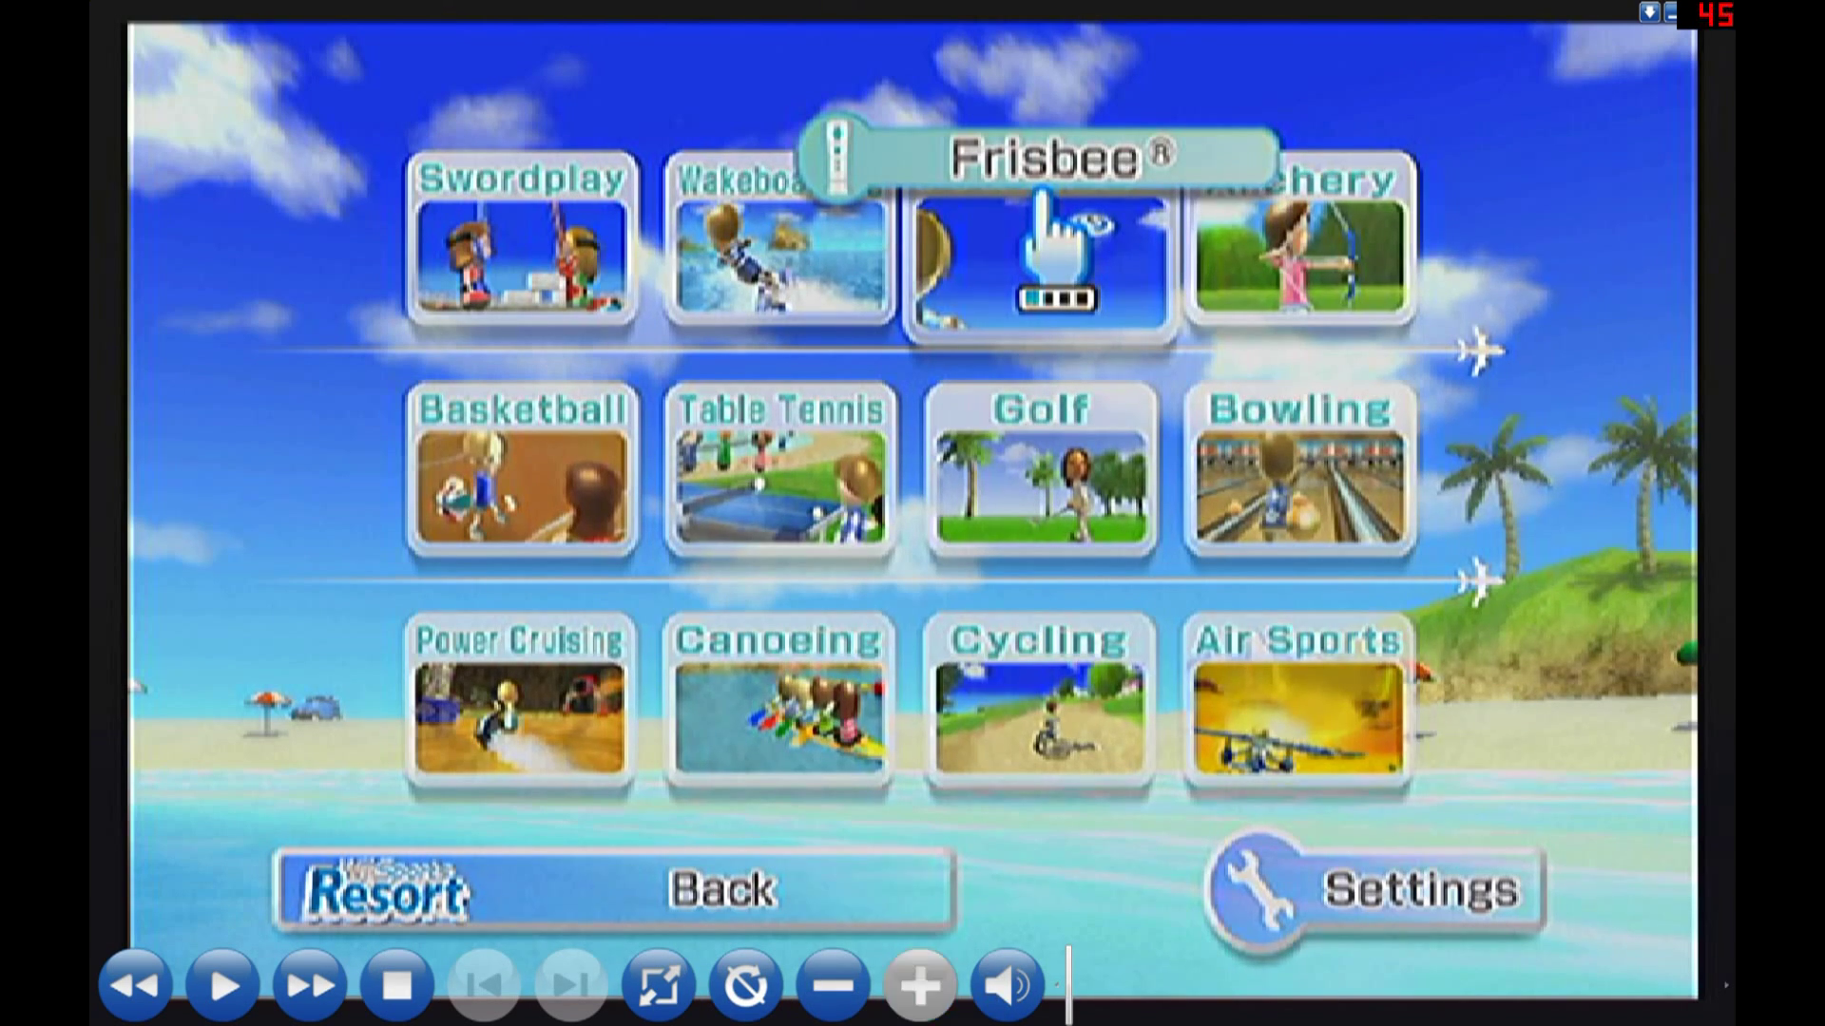
- Set the playback volume to about 70%
left_click(920, 986)
left_click(919, 986)
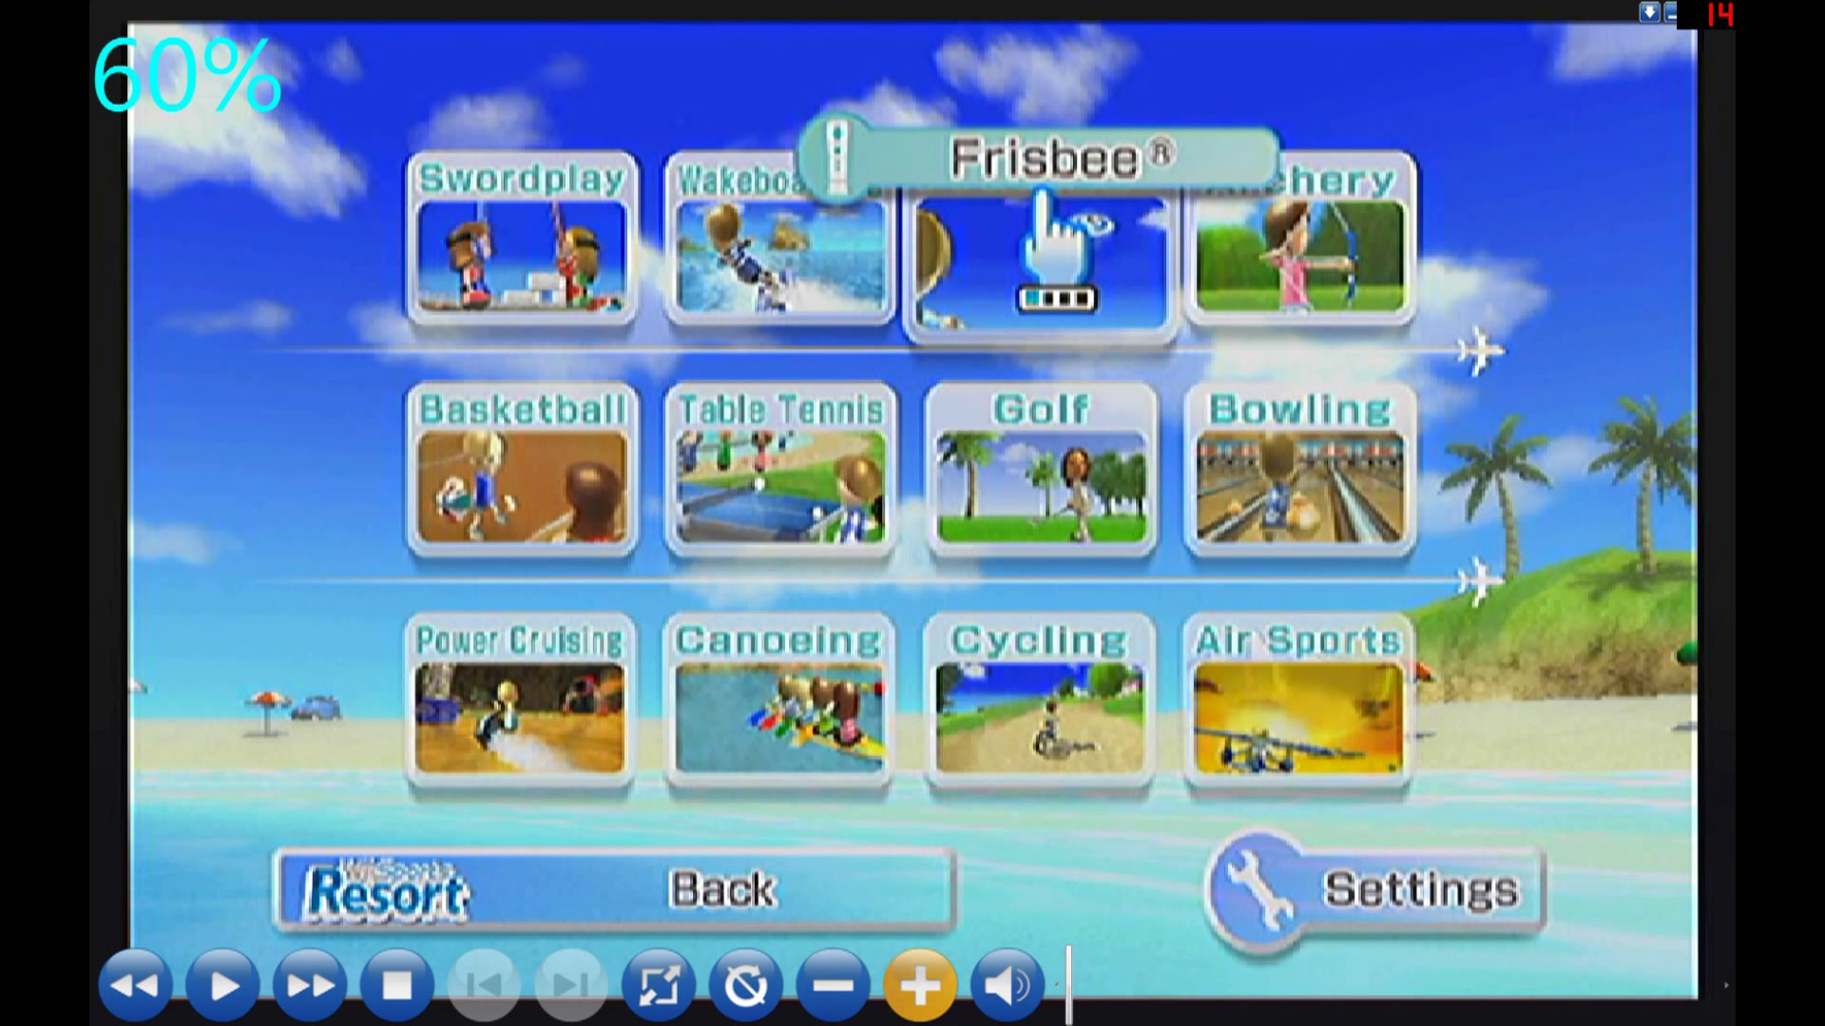
left_click(920, 984)
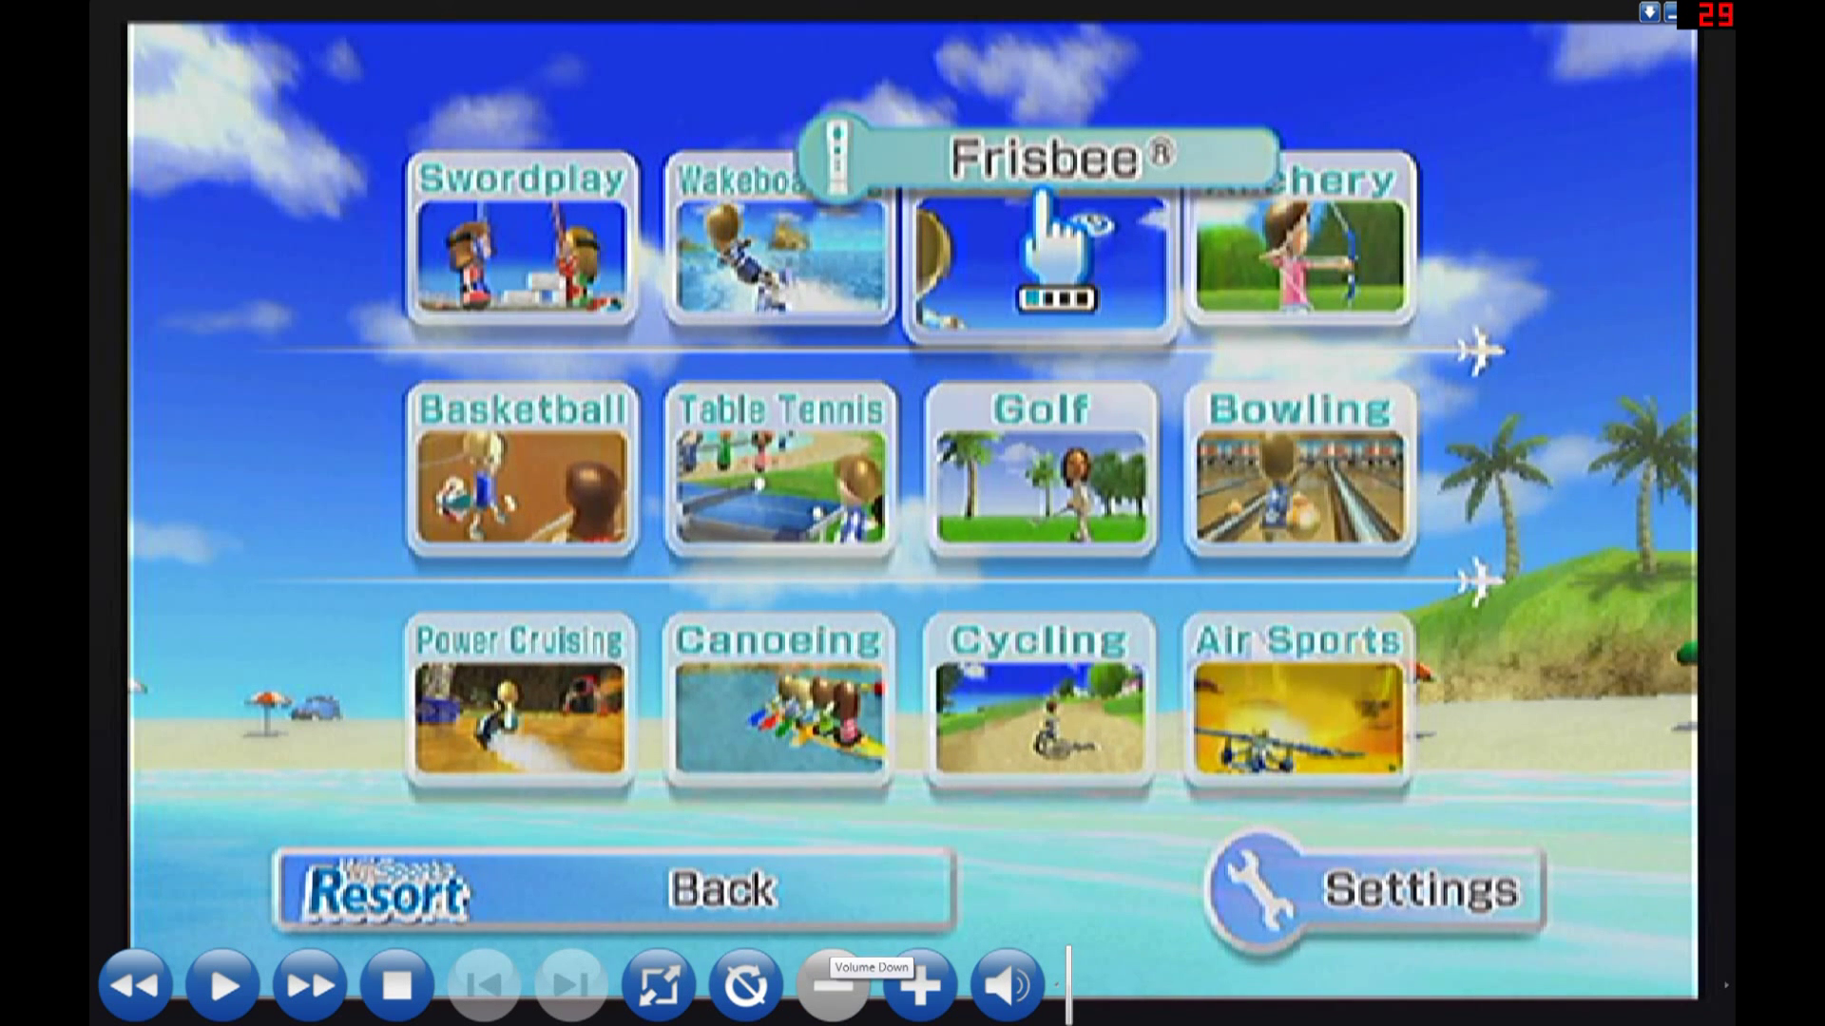
left_click(919, 985)
left_click(834, 986)
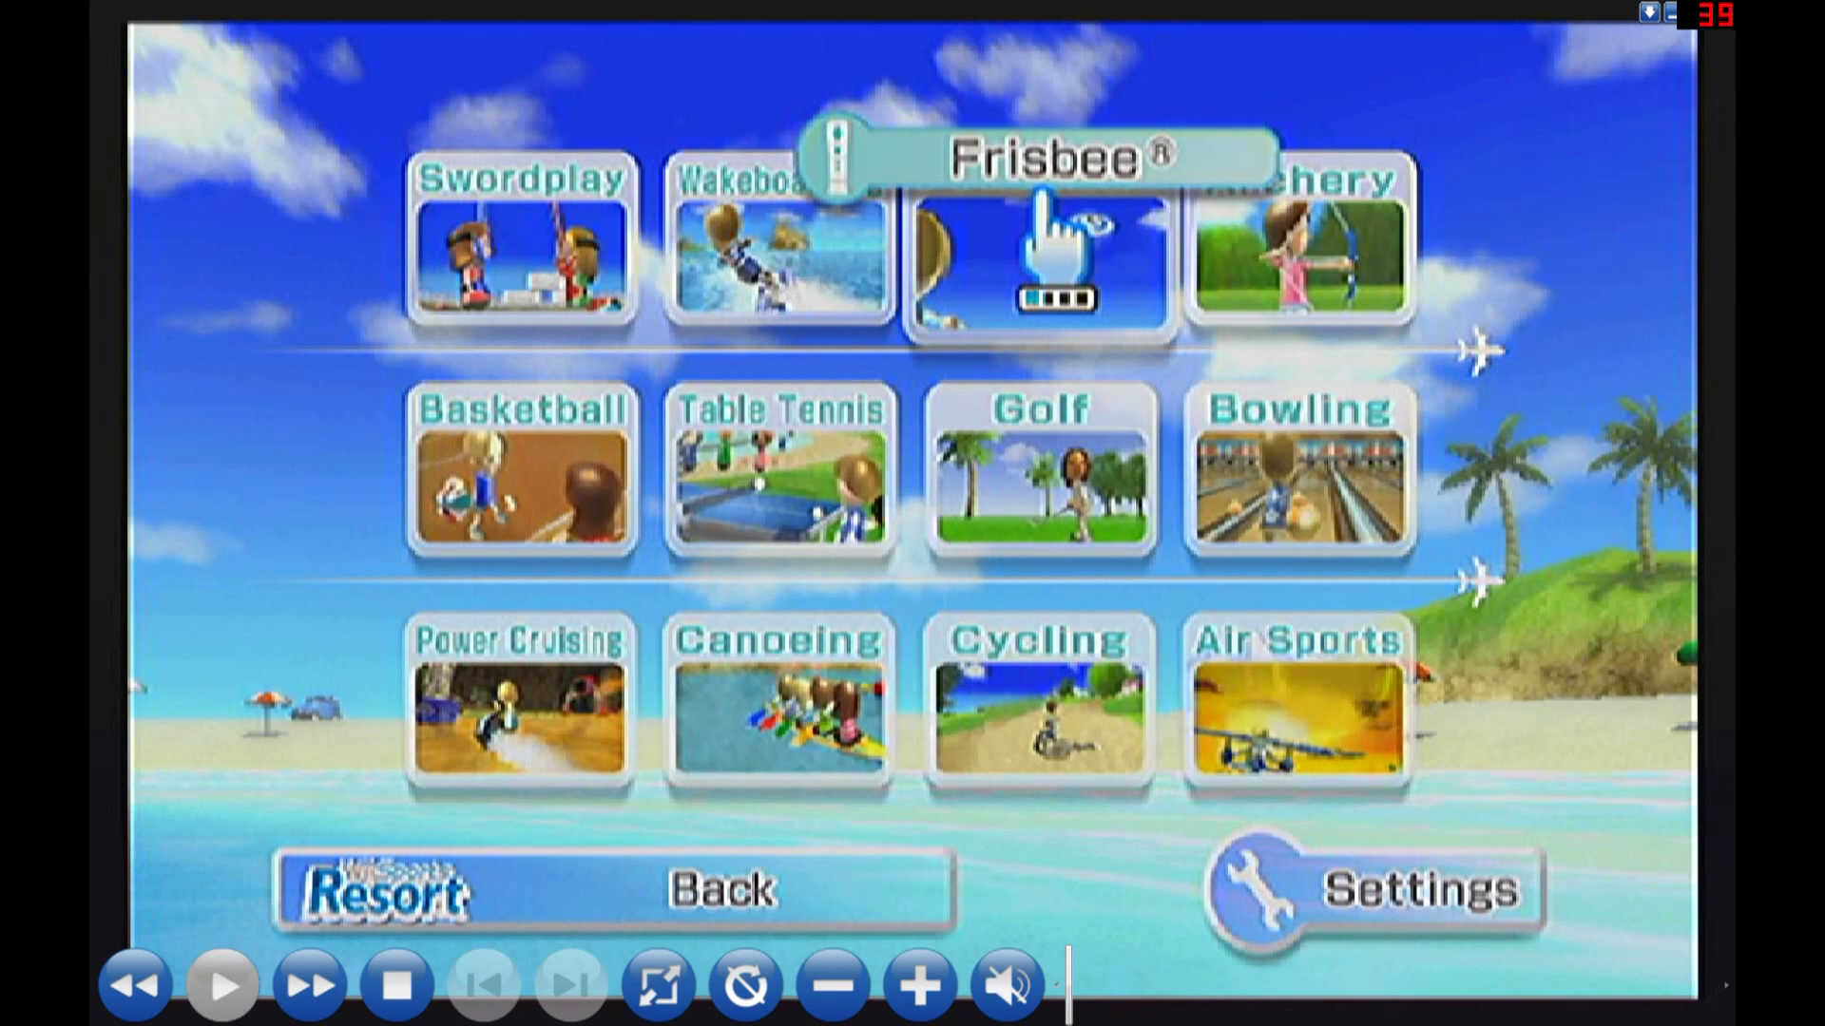
- Play the clip to the Cycling Road Race screen, then stop and exit full screen
left_click(224, 984)
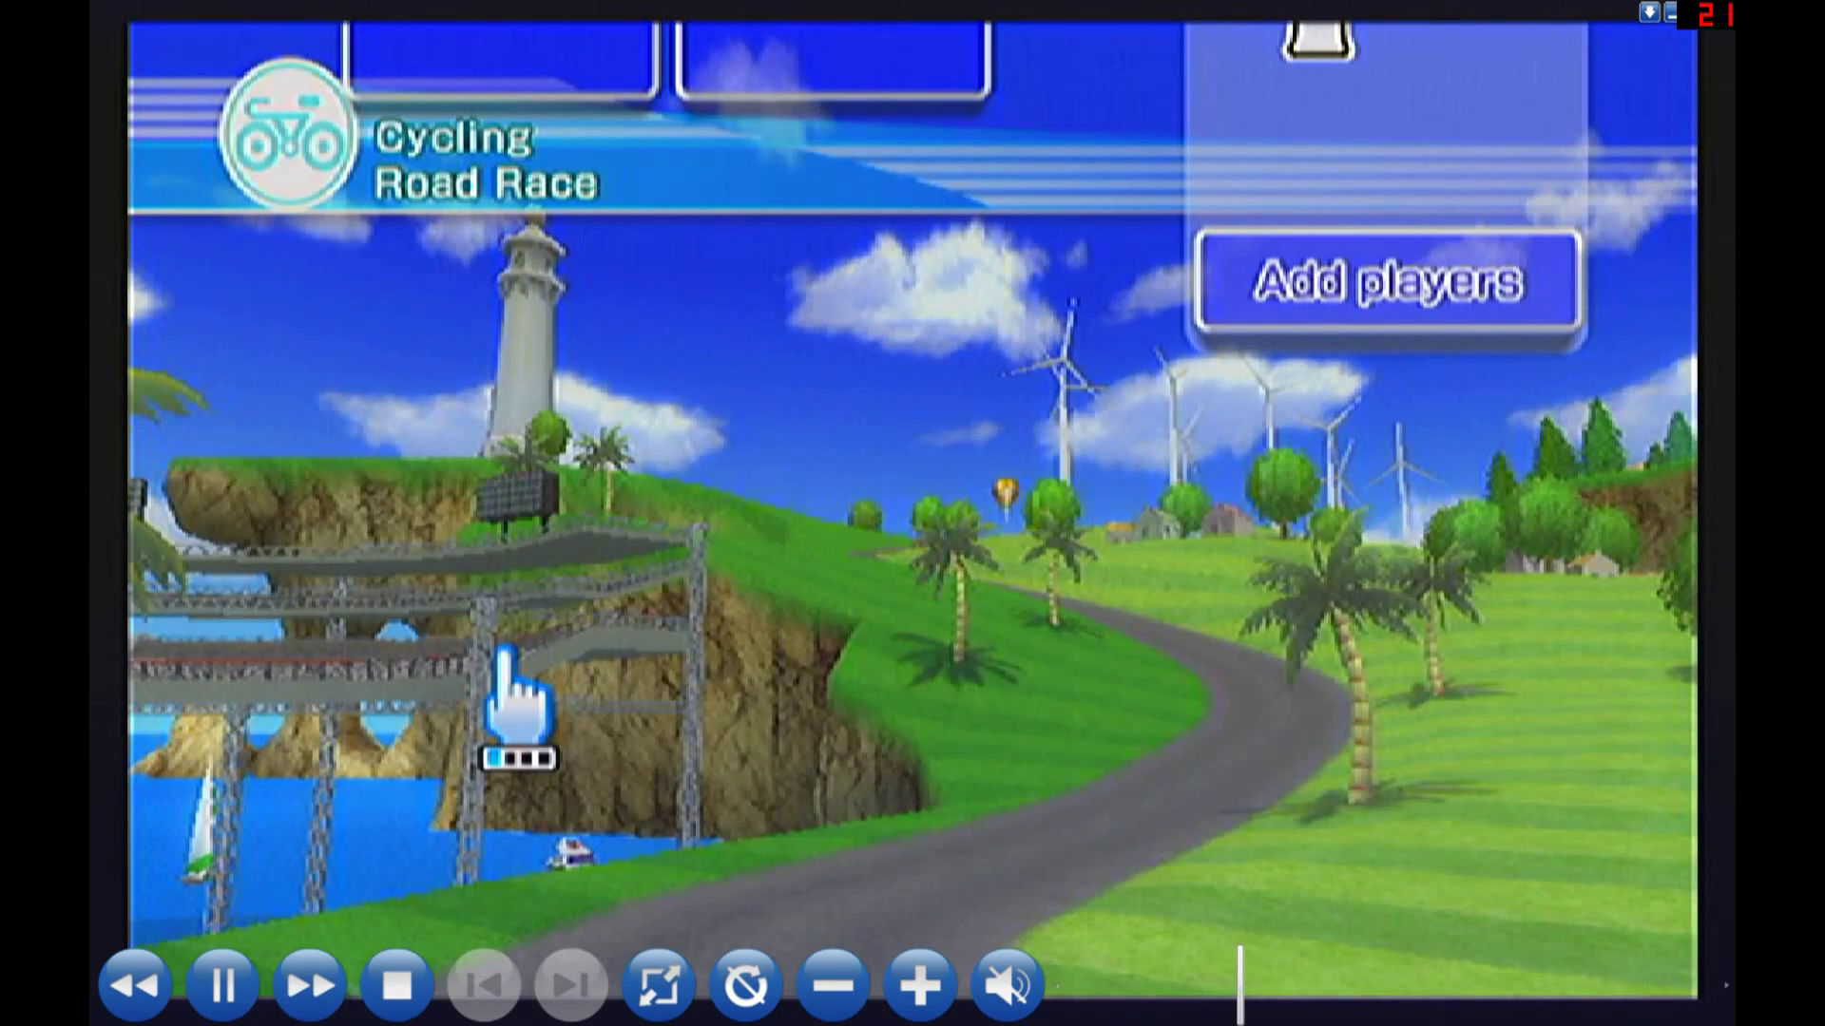
key("s")
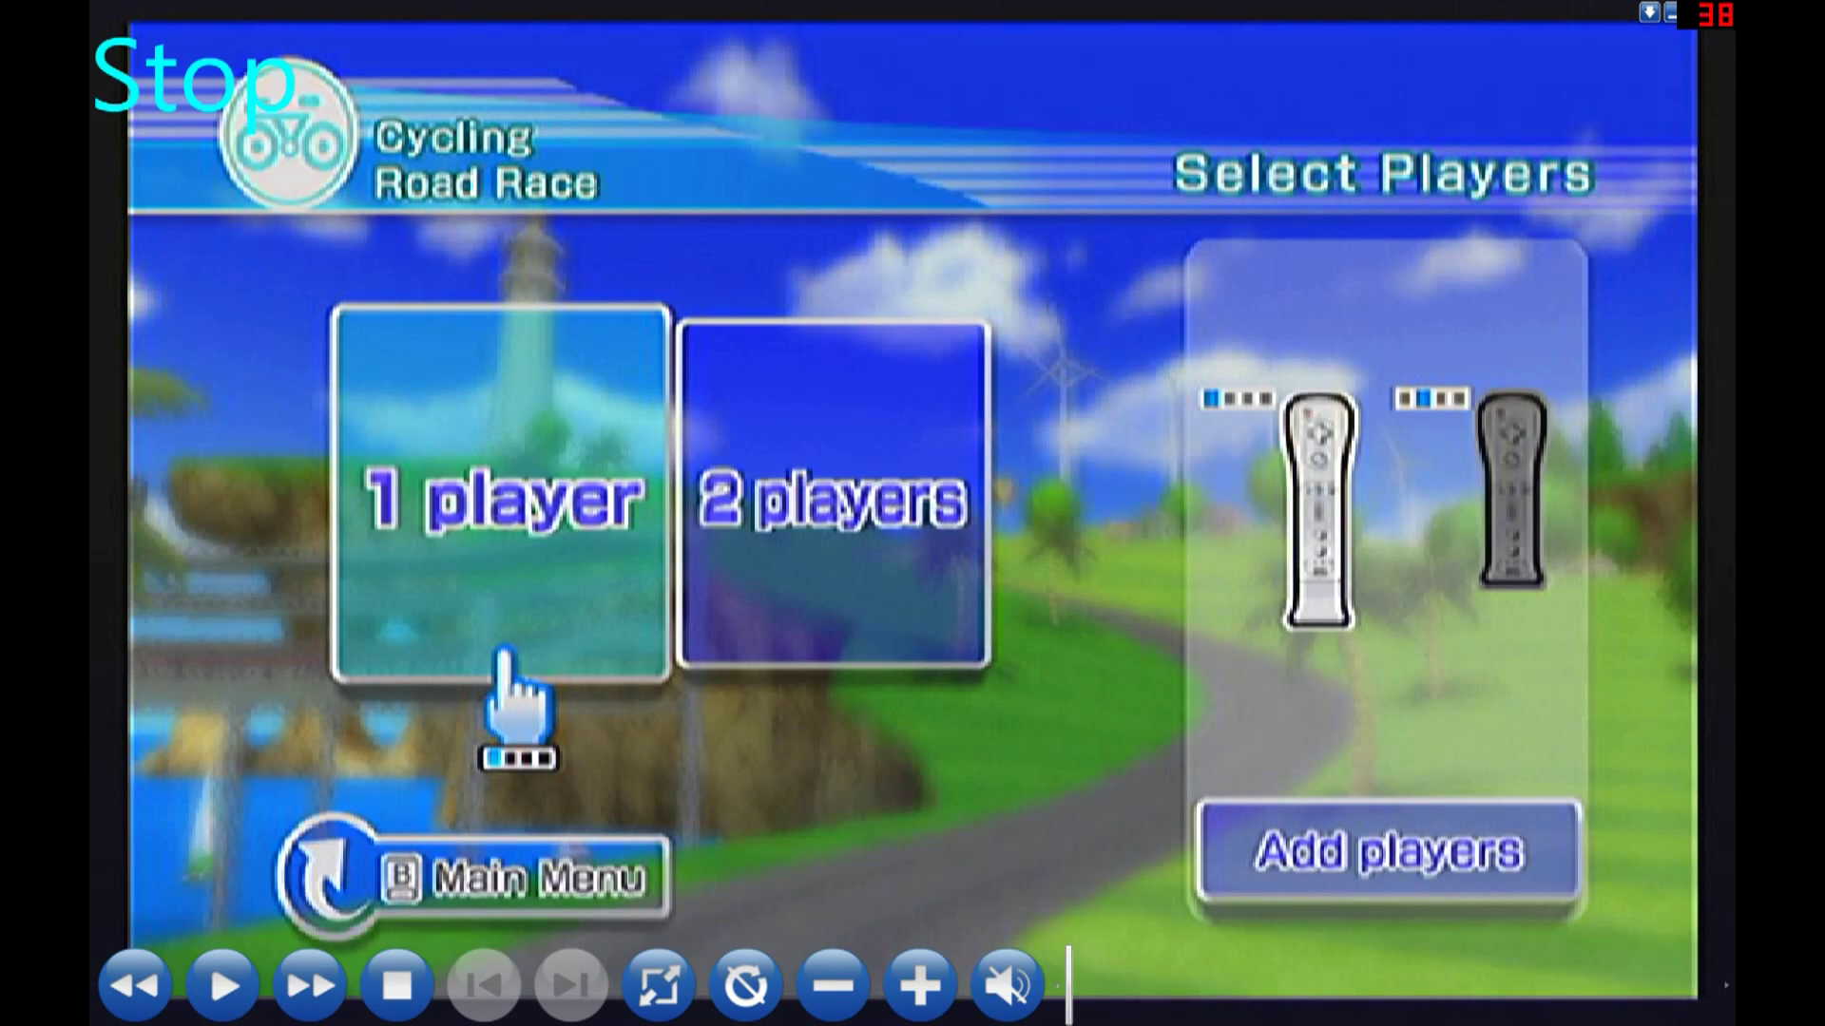
key("Escape")
left_click(1372, 356)
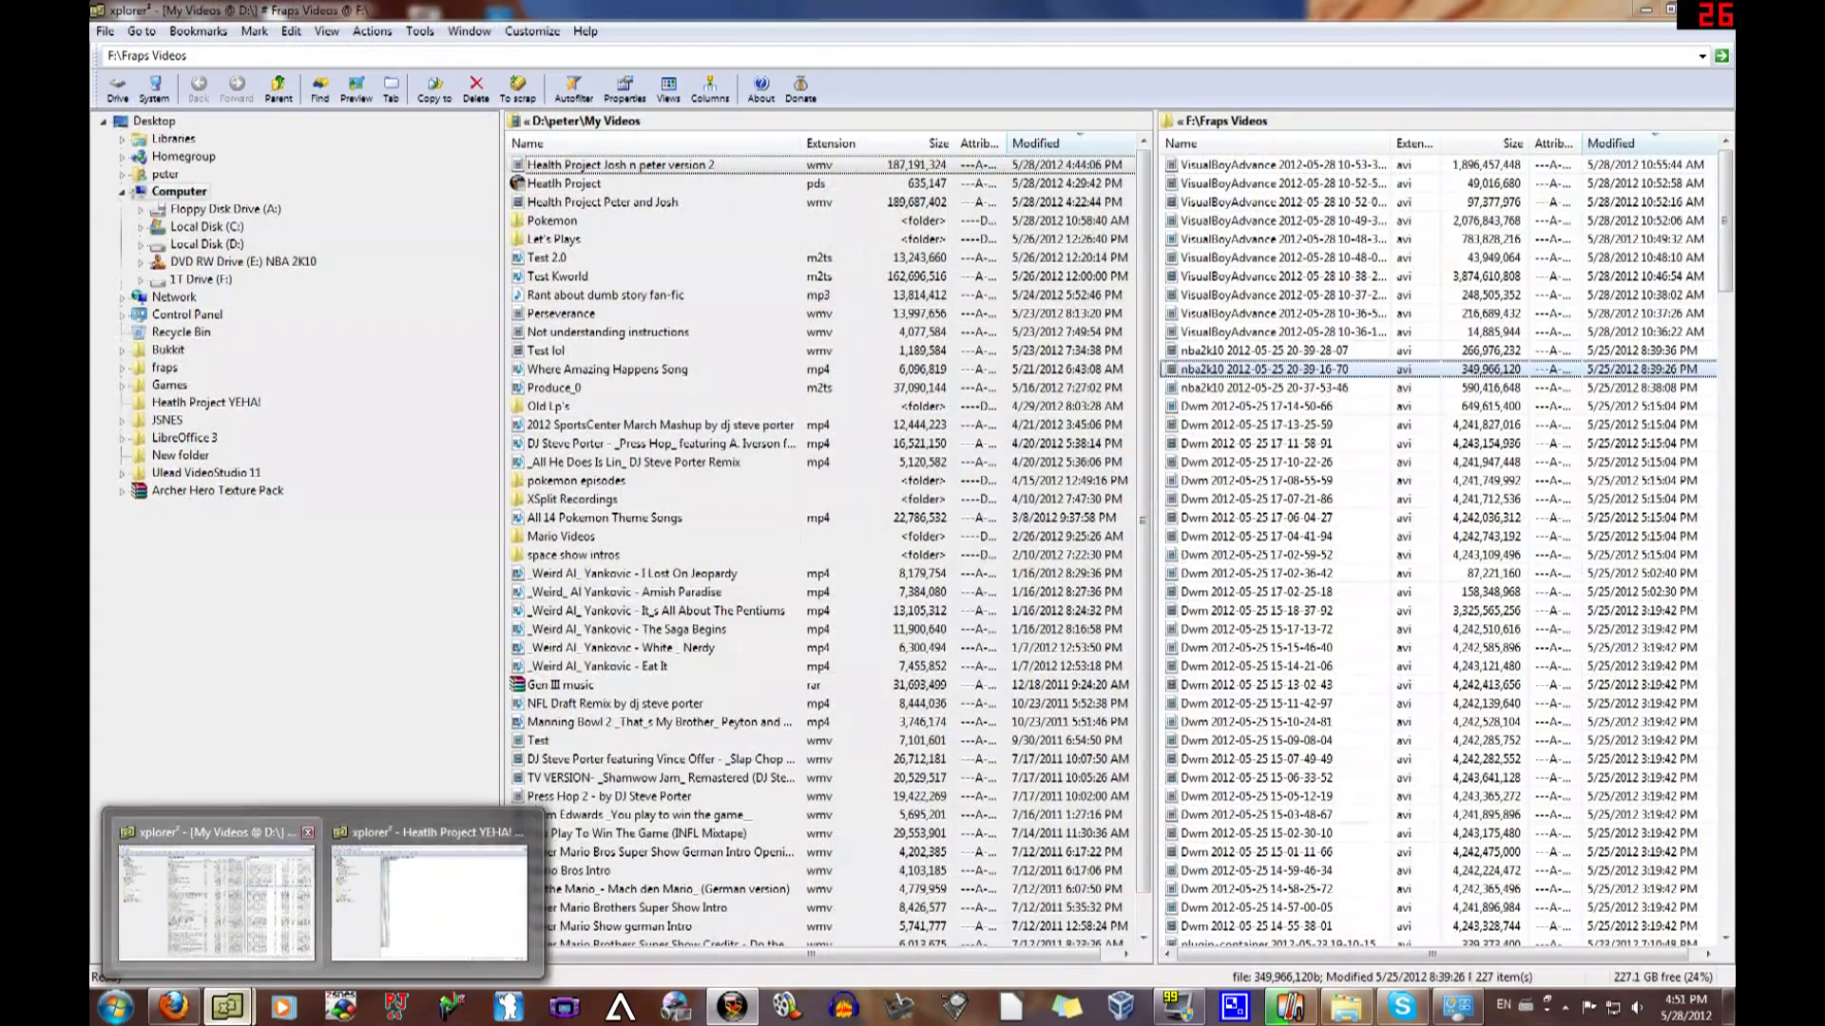
left_click(428, 898)
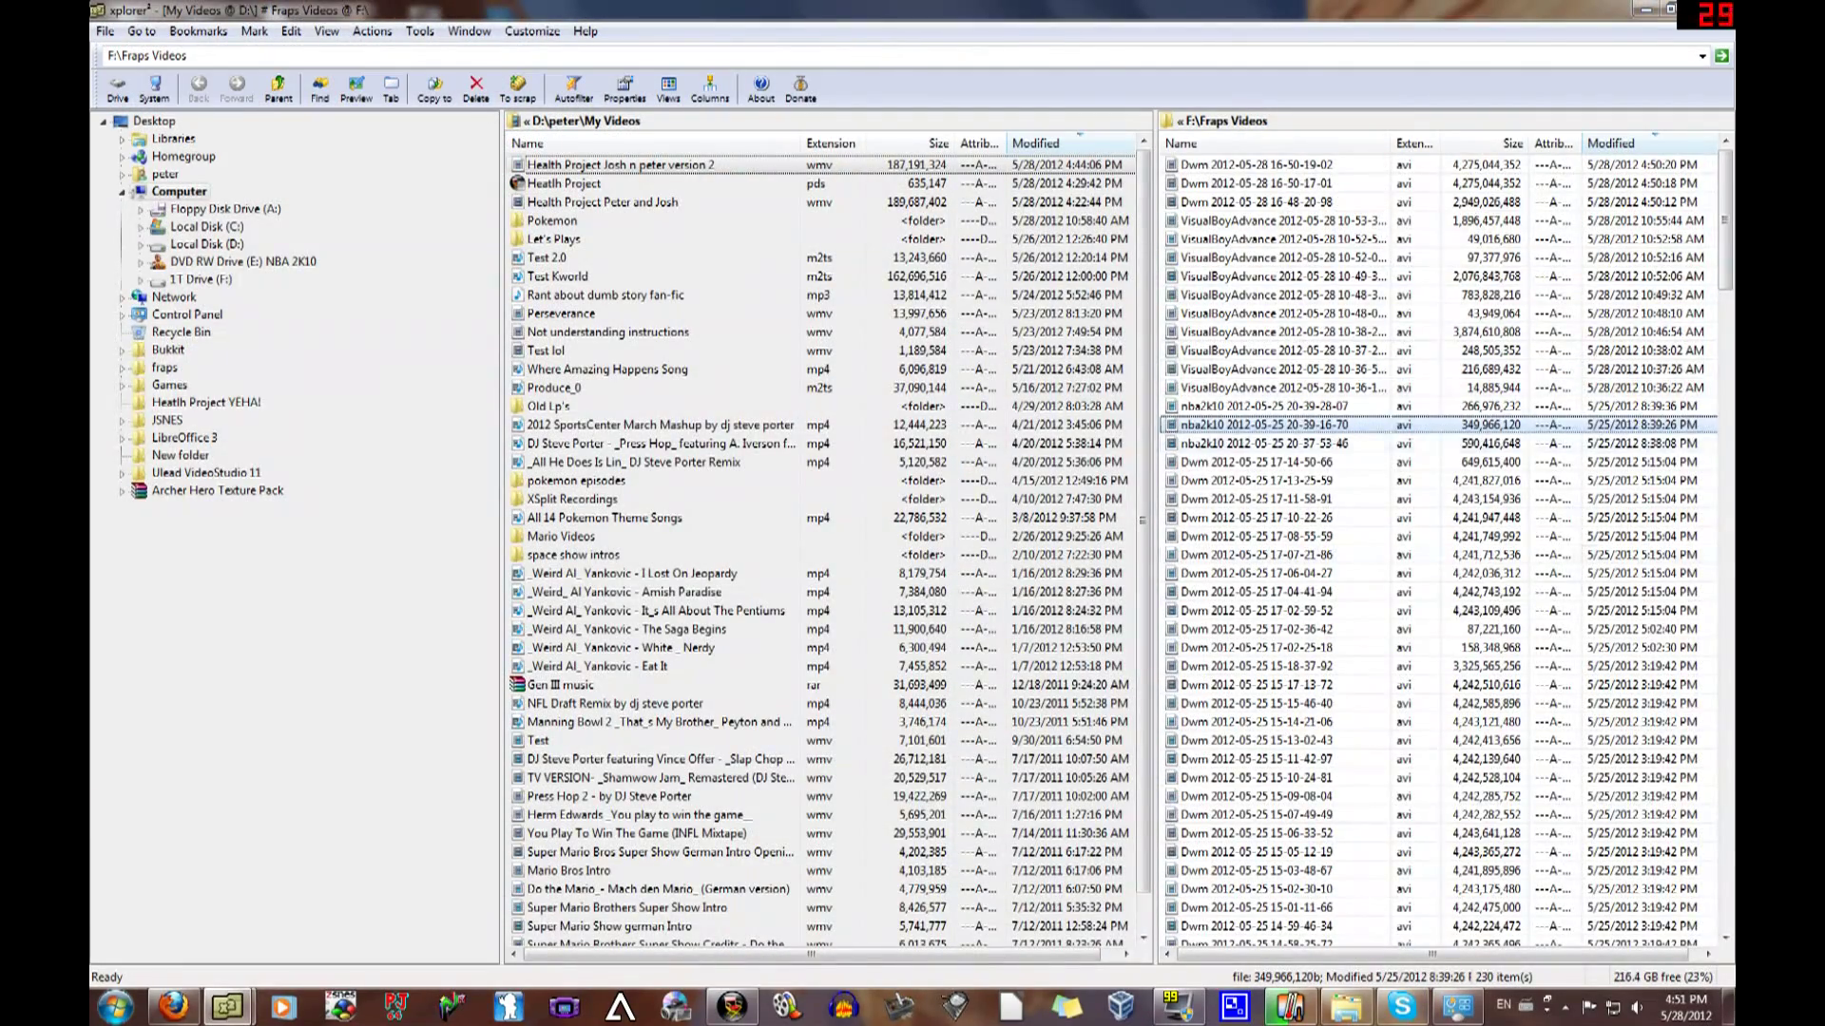
left_click(1354, 610)
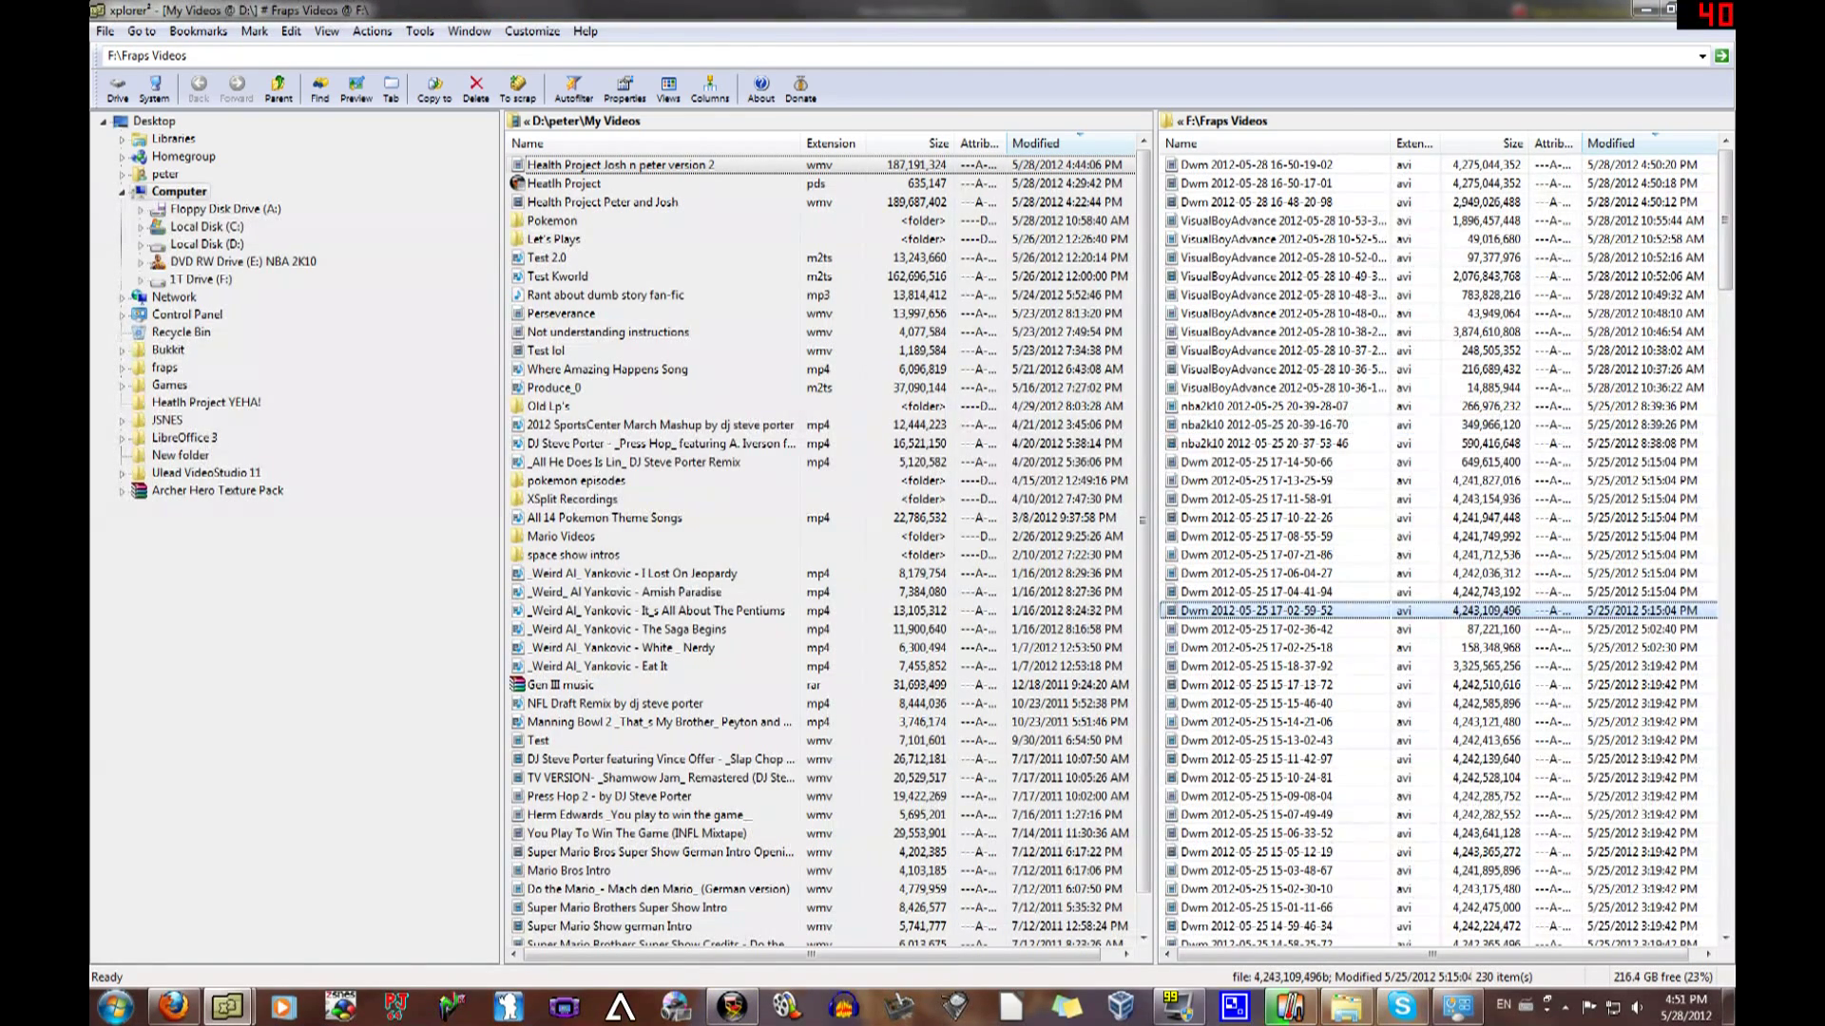
left_click(731, 1008)
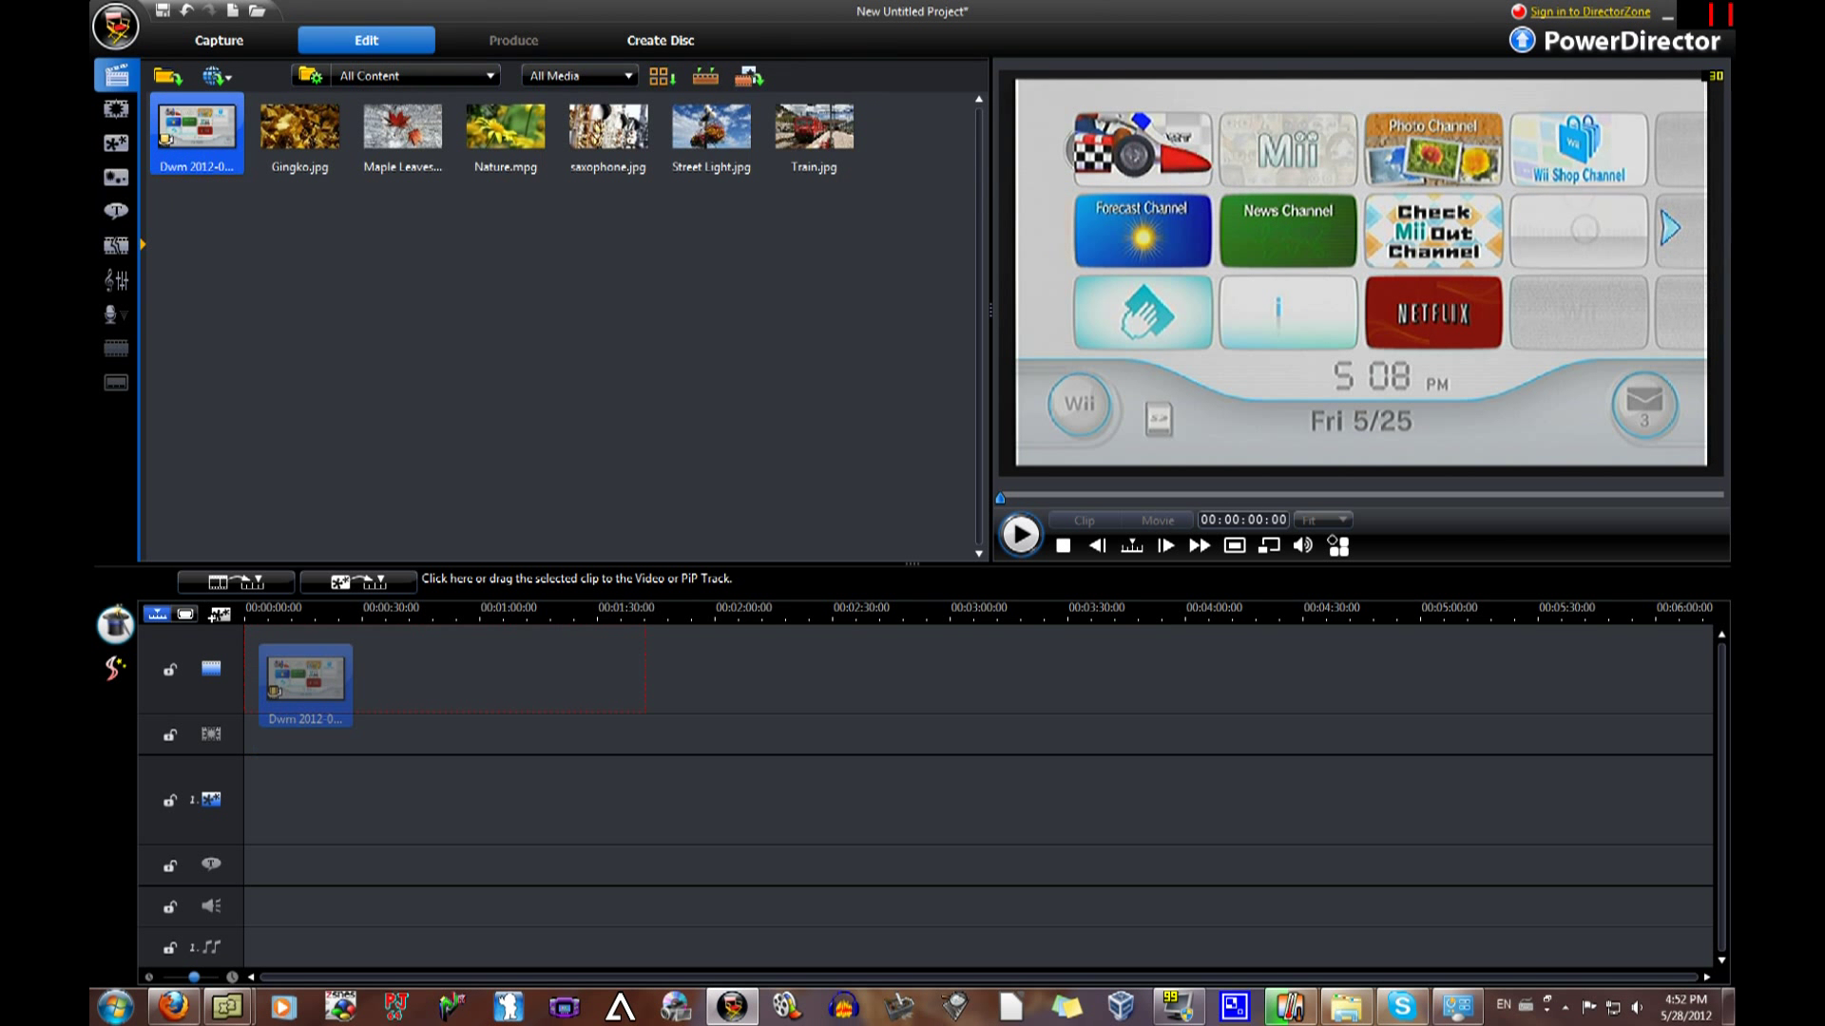
- Drag the Dwm clip onto the video track and pick another Dwm recording in xplorer2
left_click_drag(199, 131, 299, 677)
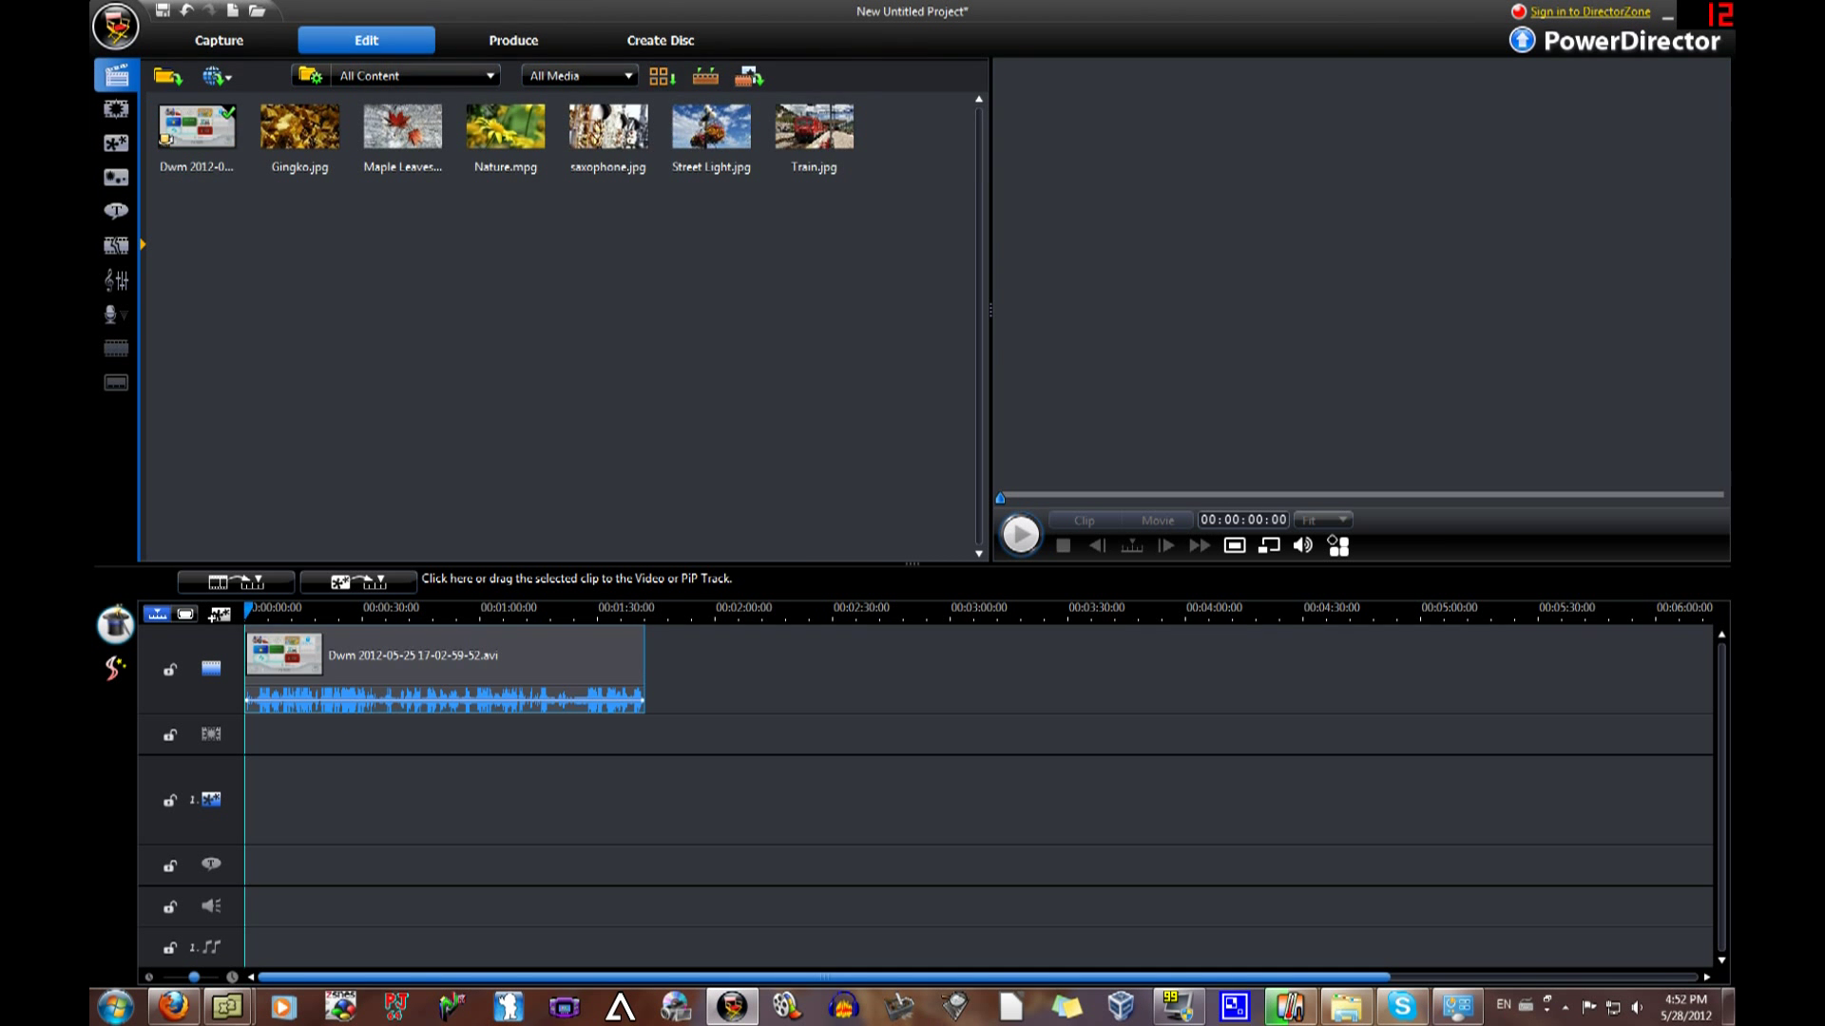
left_click_drag(635, 671, 636, 690)
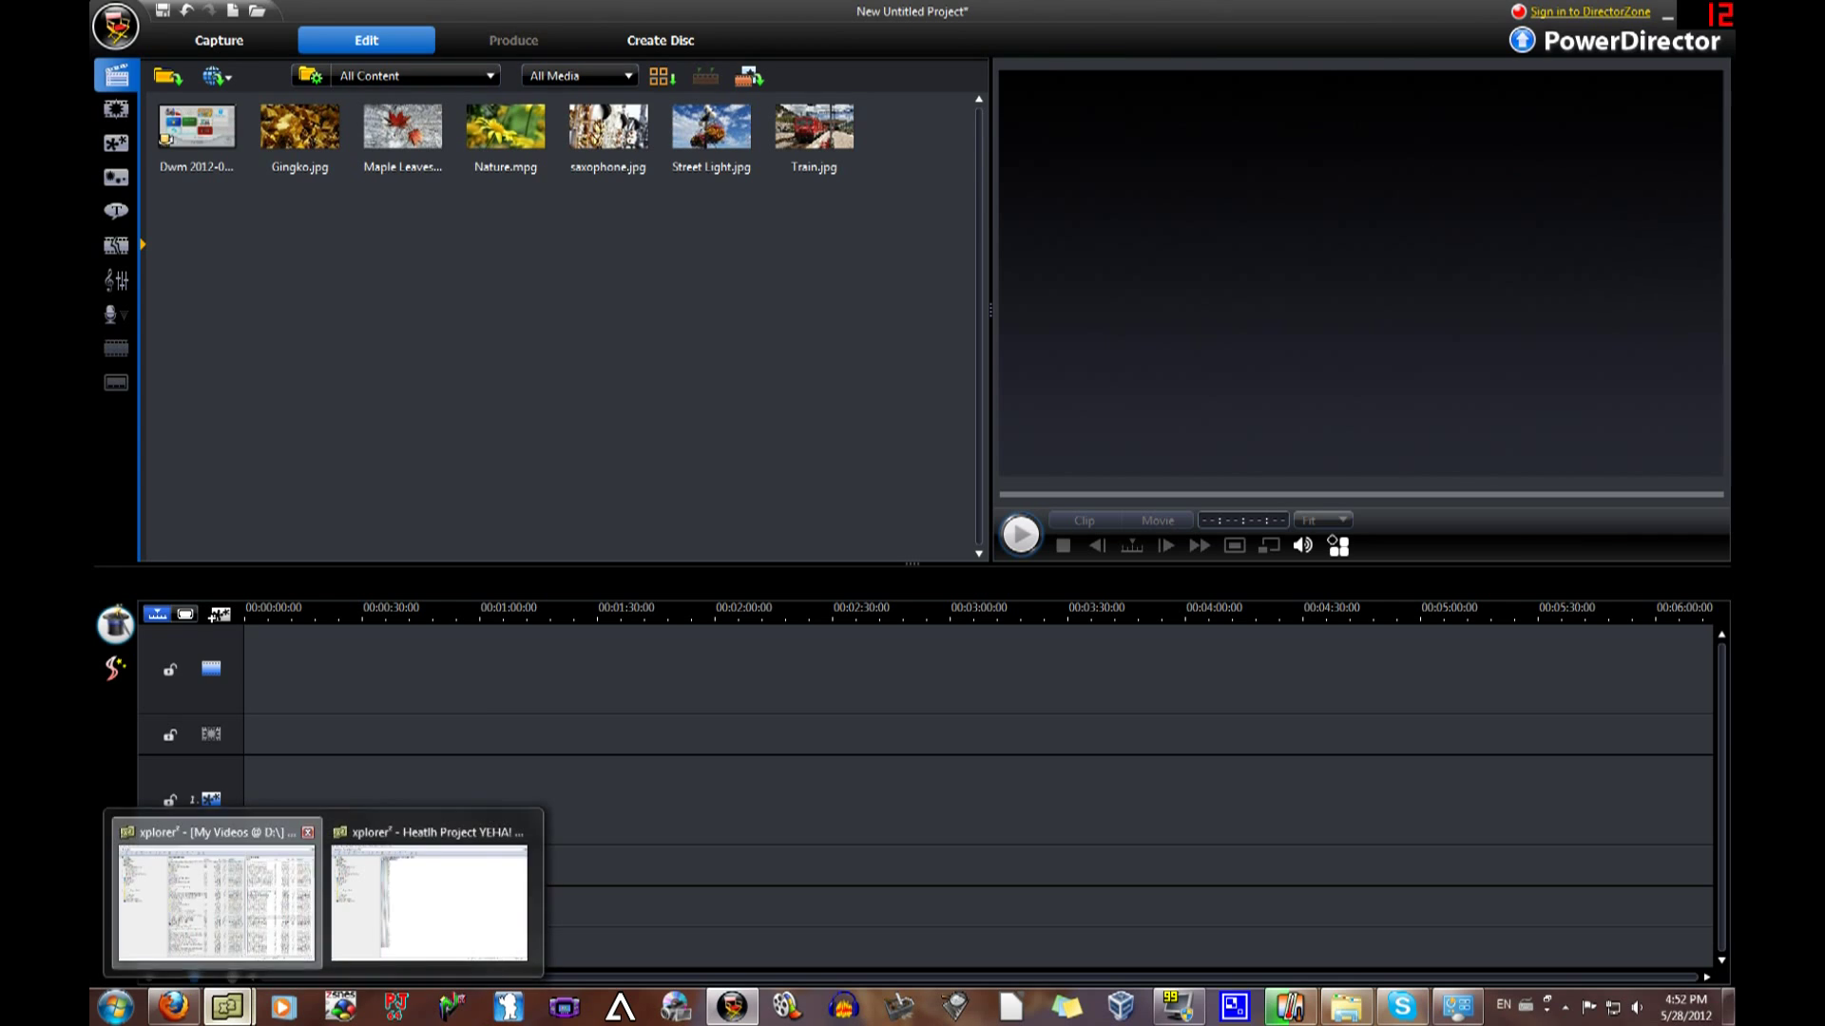
left_click(214, 898)
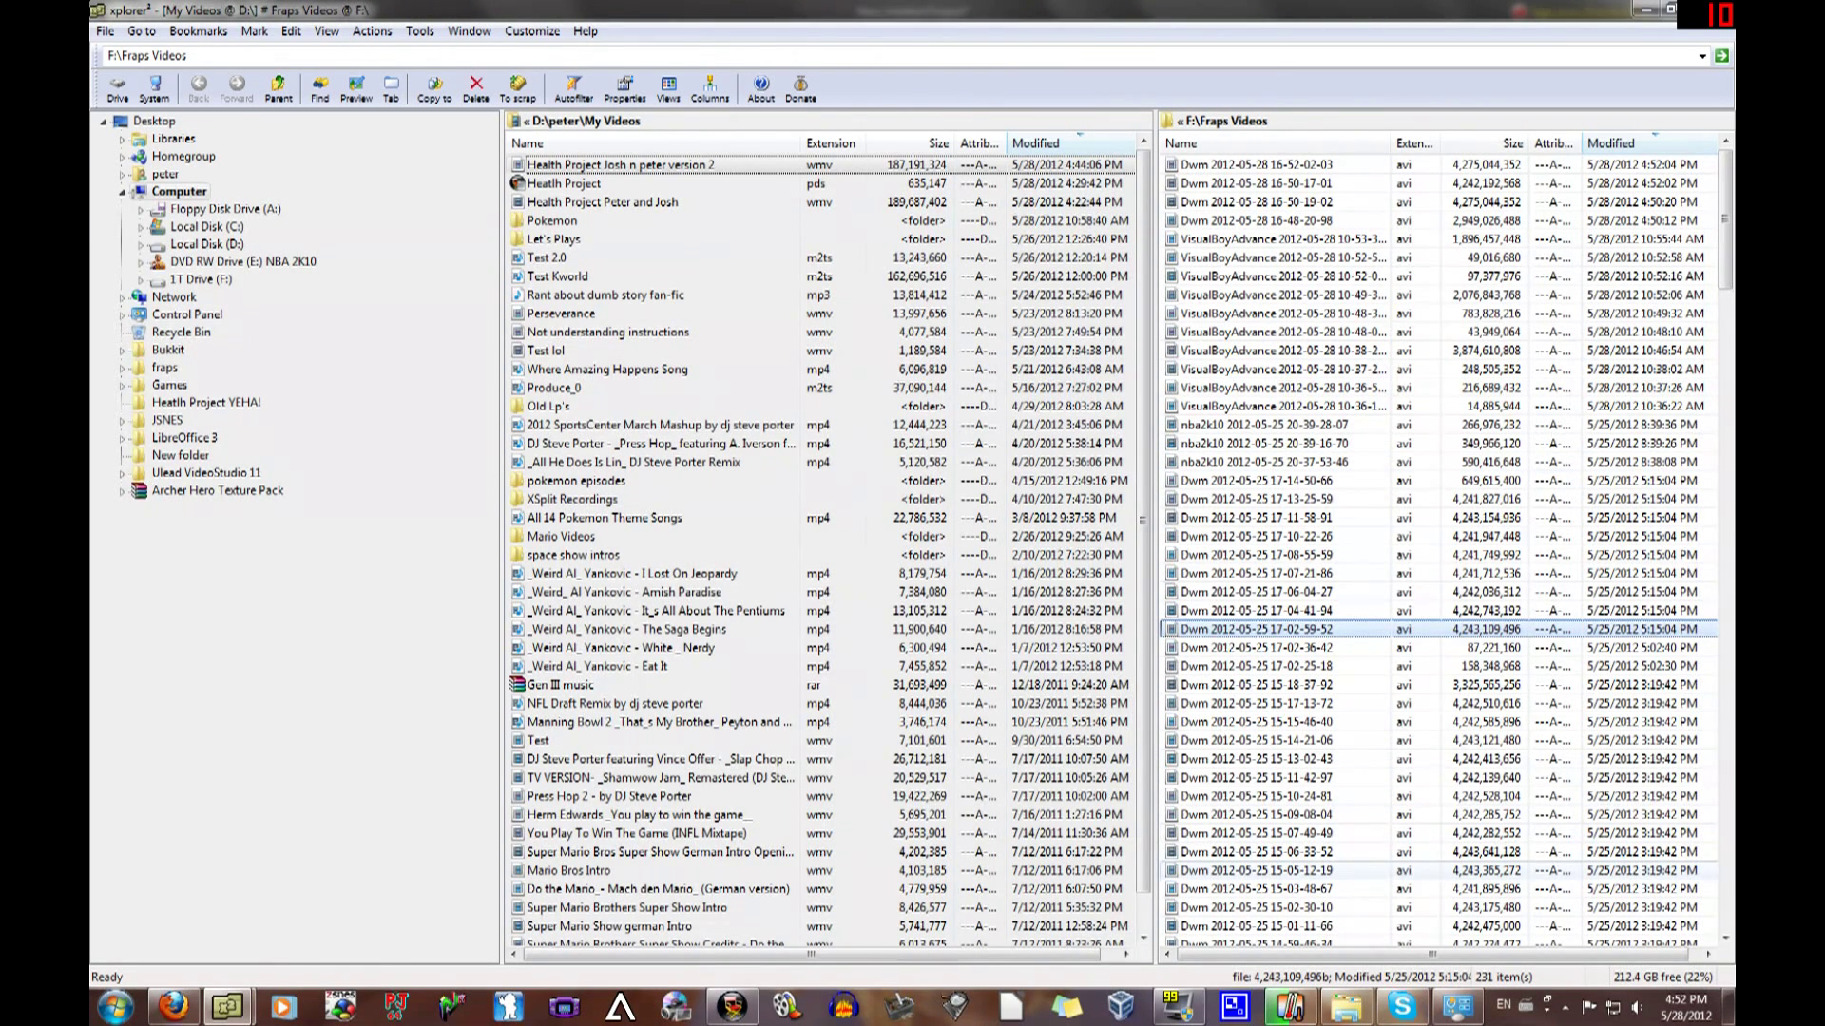
left_click(1354, 871)
left_click(732, 1010)
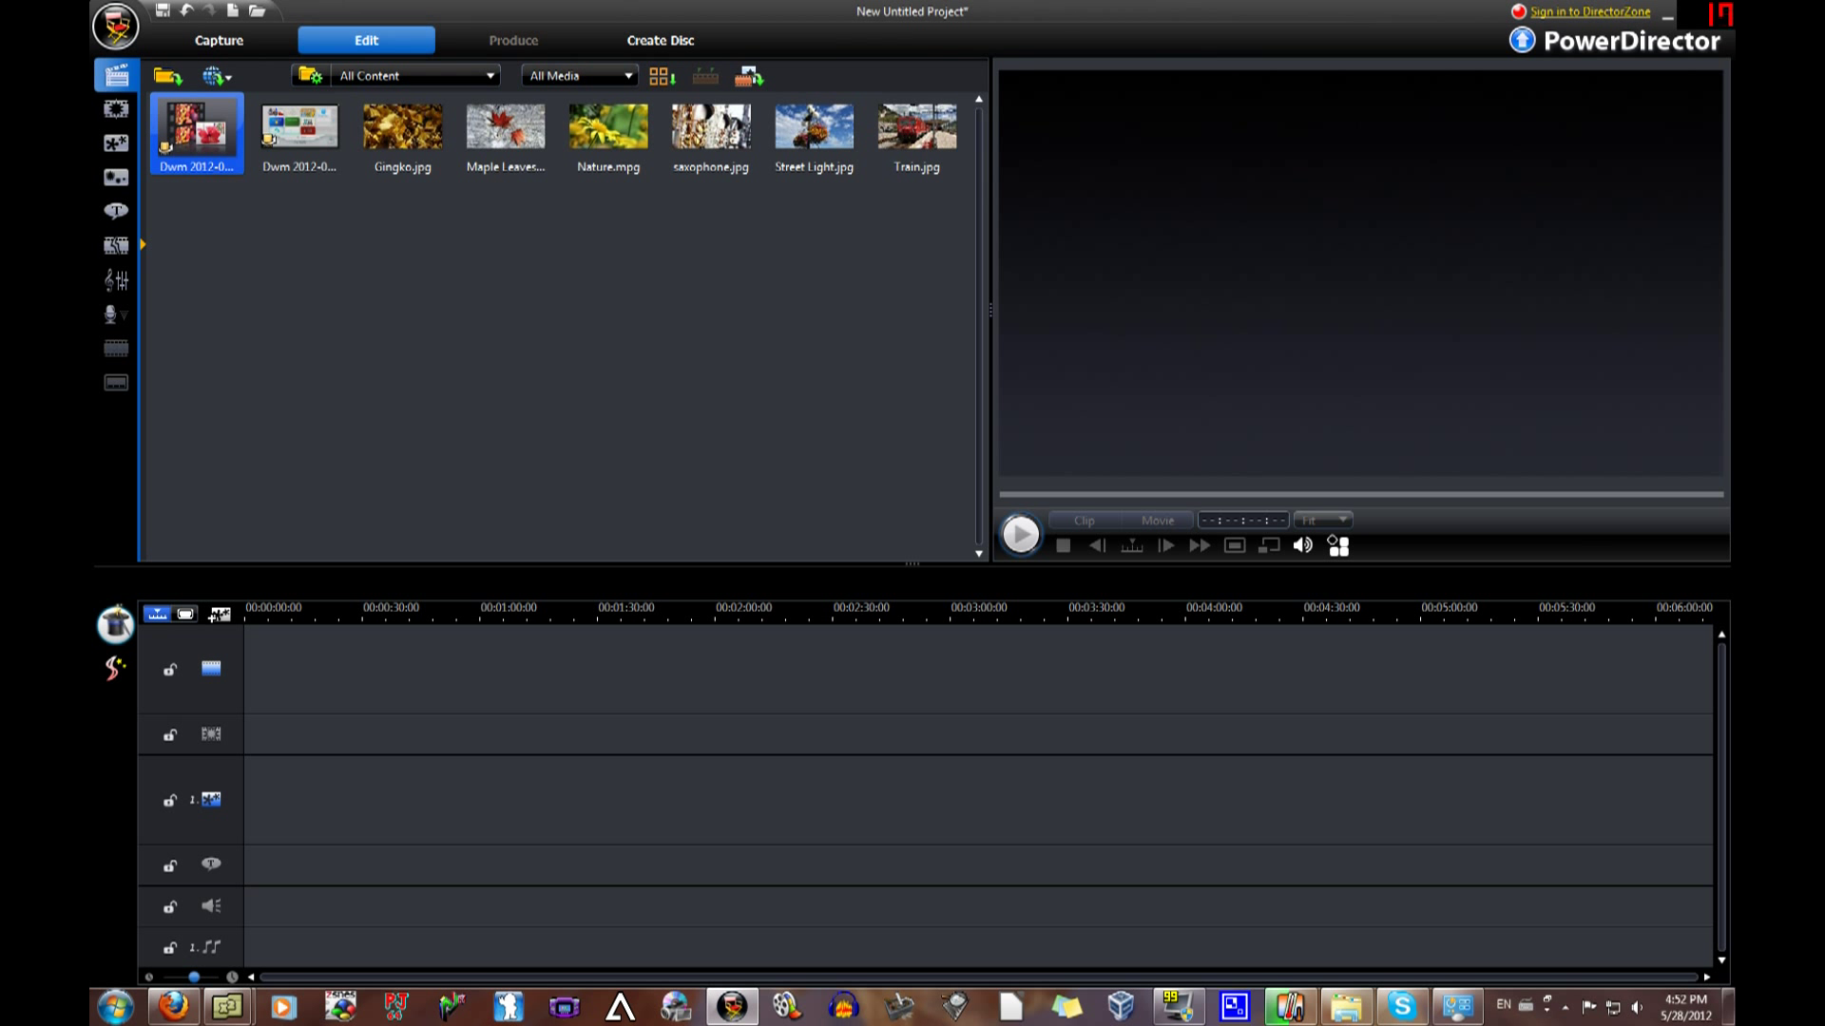
- Place the gameplay clip on the video track, preview it, then go to Produce
left_click_drag(197, 131, 292, 681)
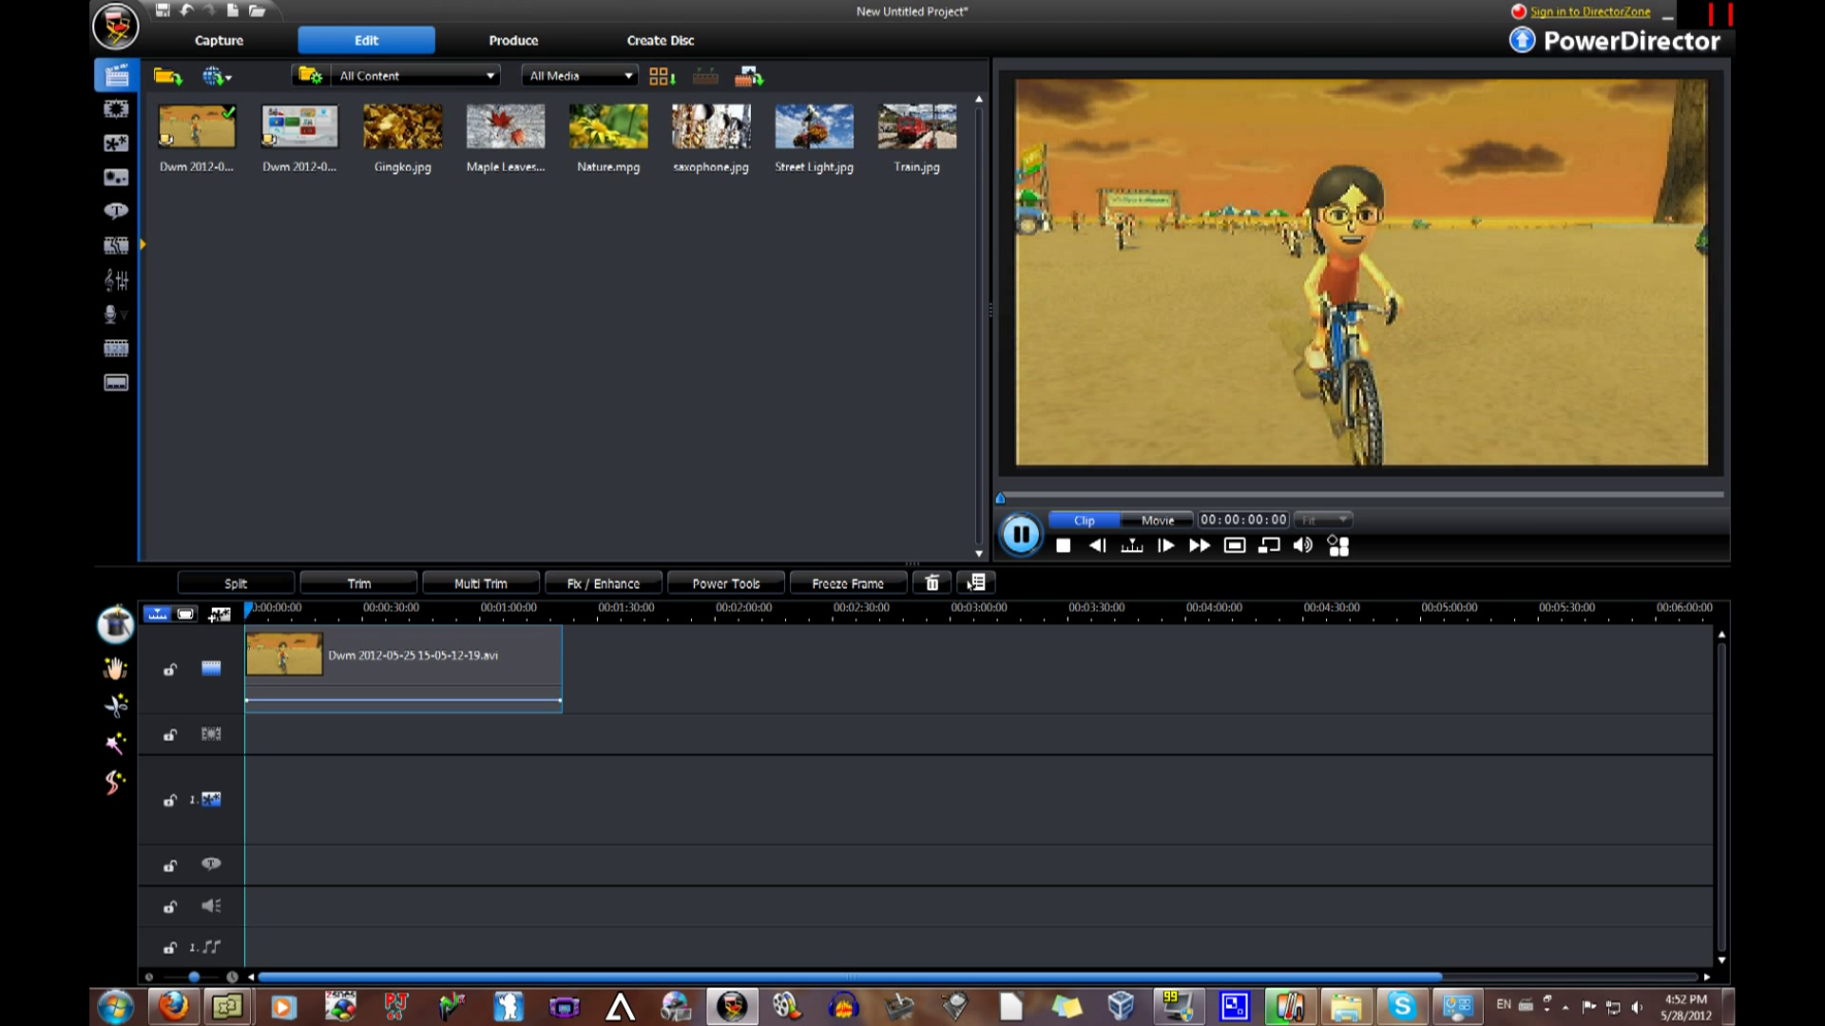
key("space")
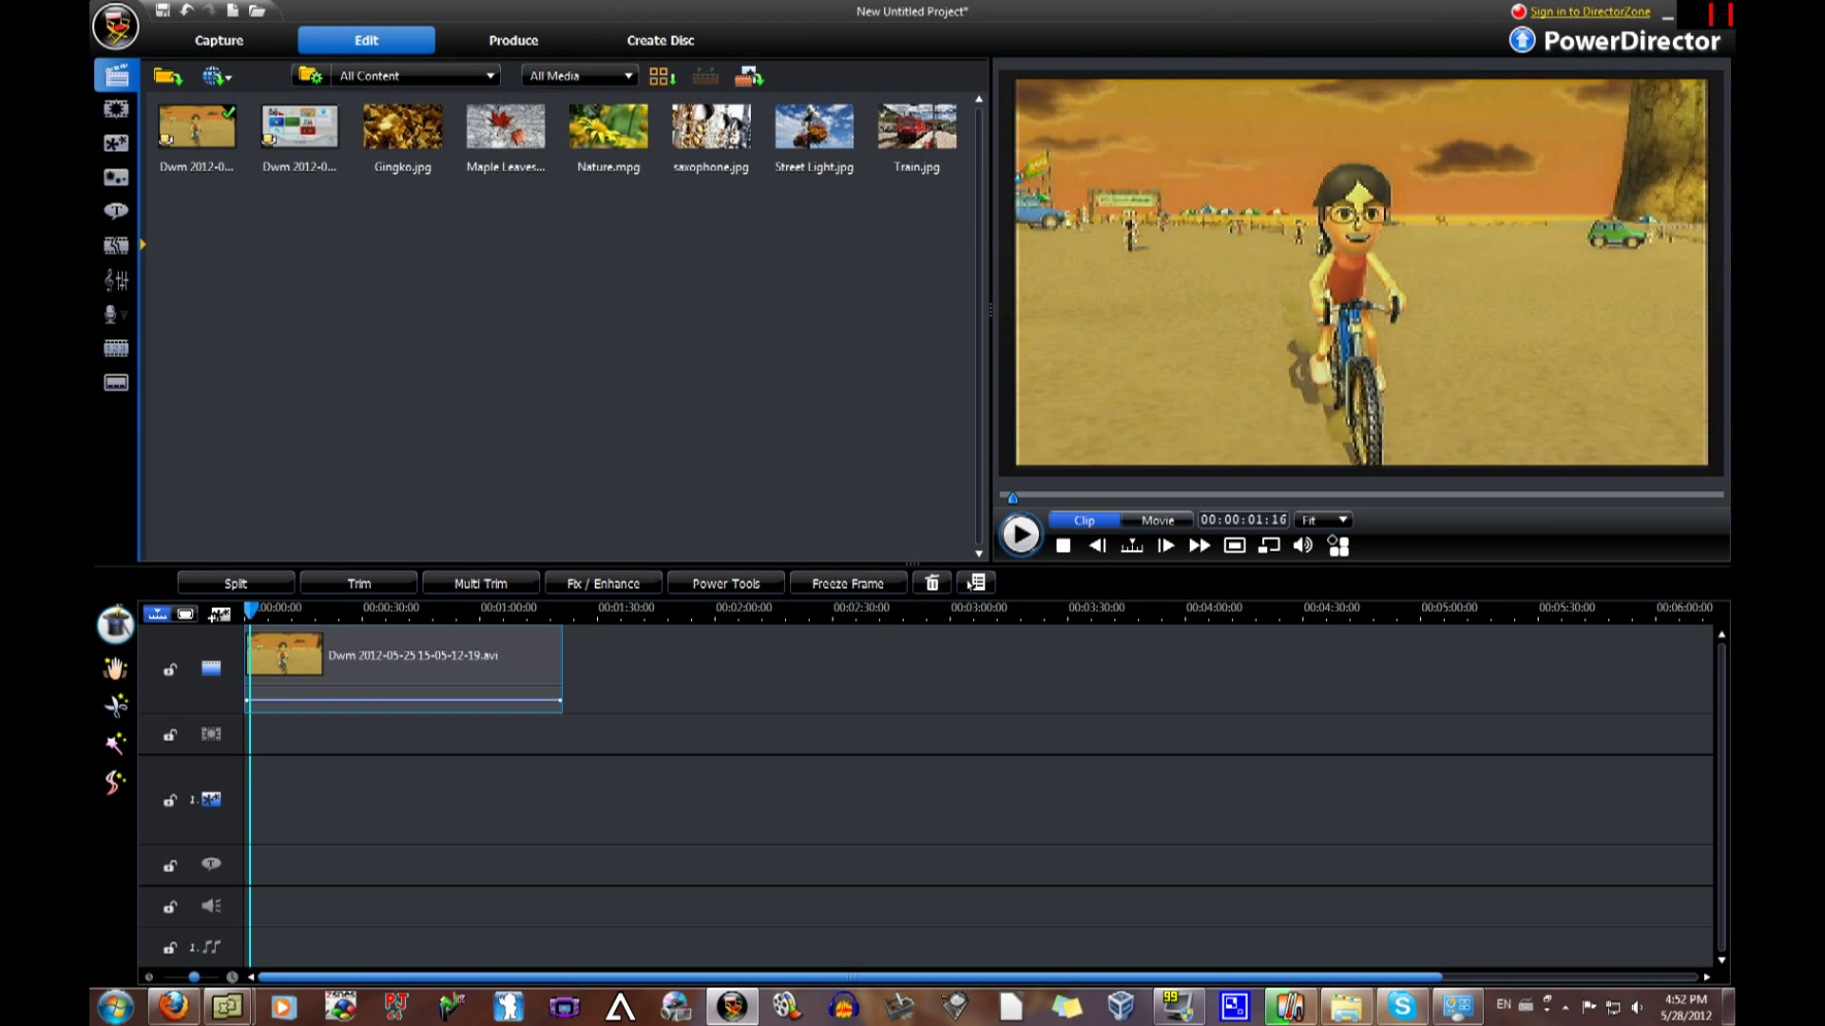
left_click(513, 40)
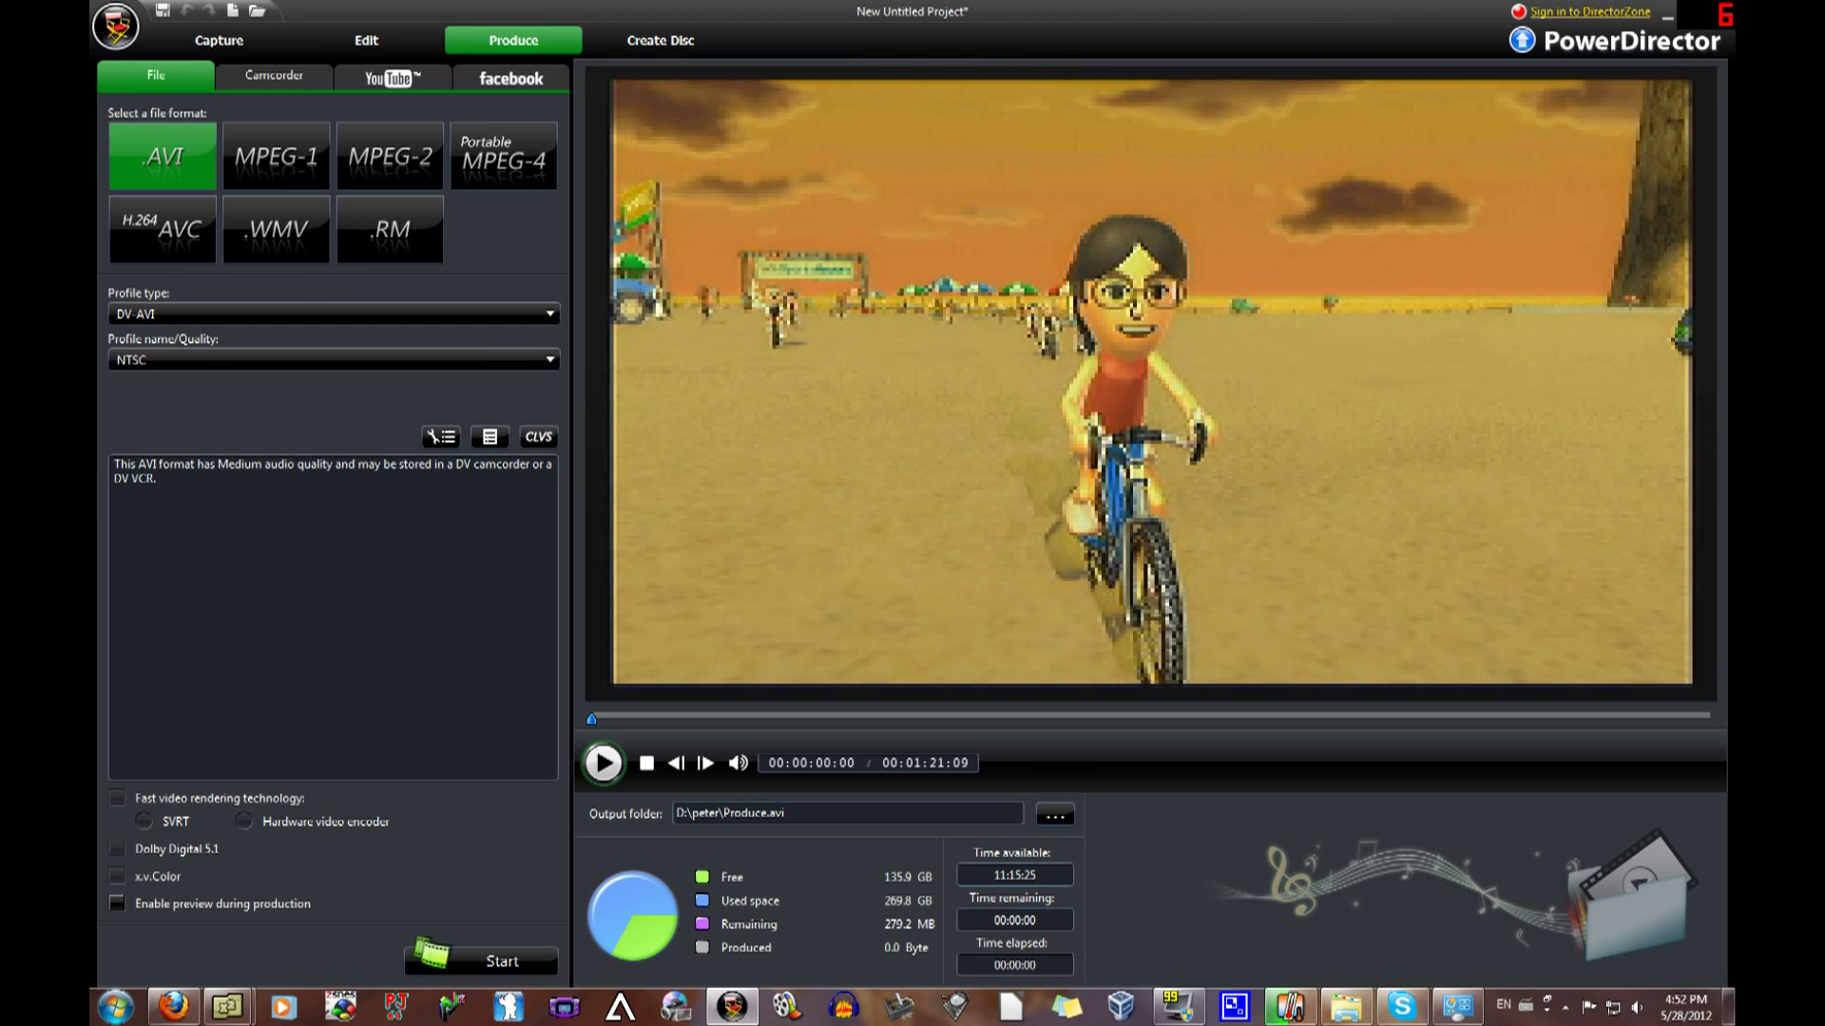
- Choose H.264 AVC output with the AVCHD 720 x 480 profile and browse for the output folder
left_click(162, 228)
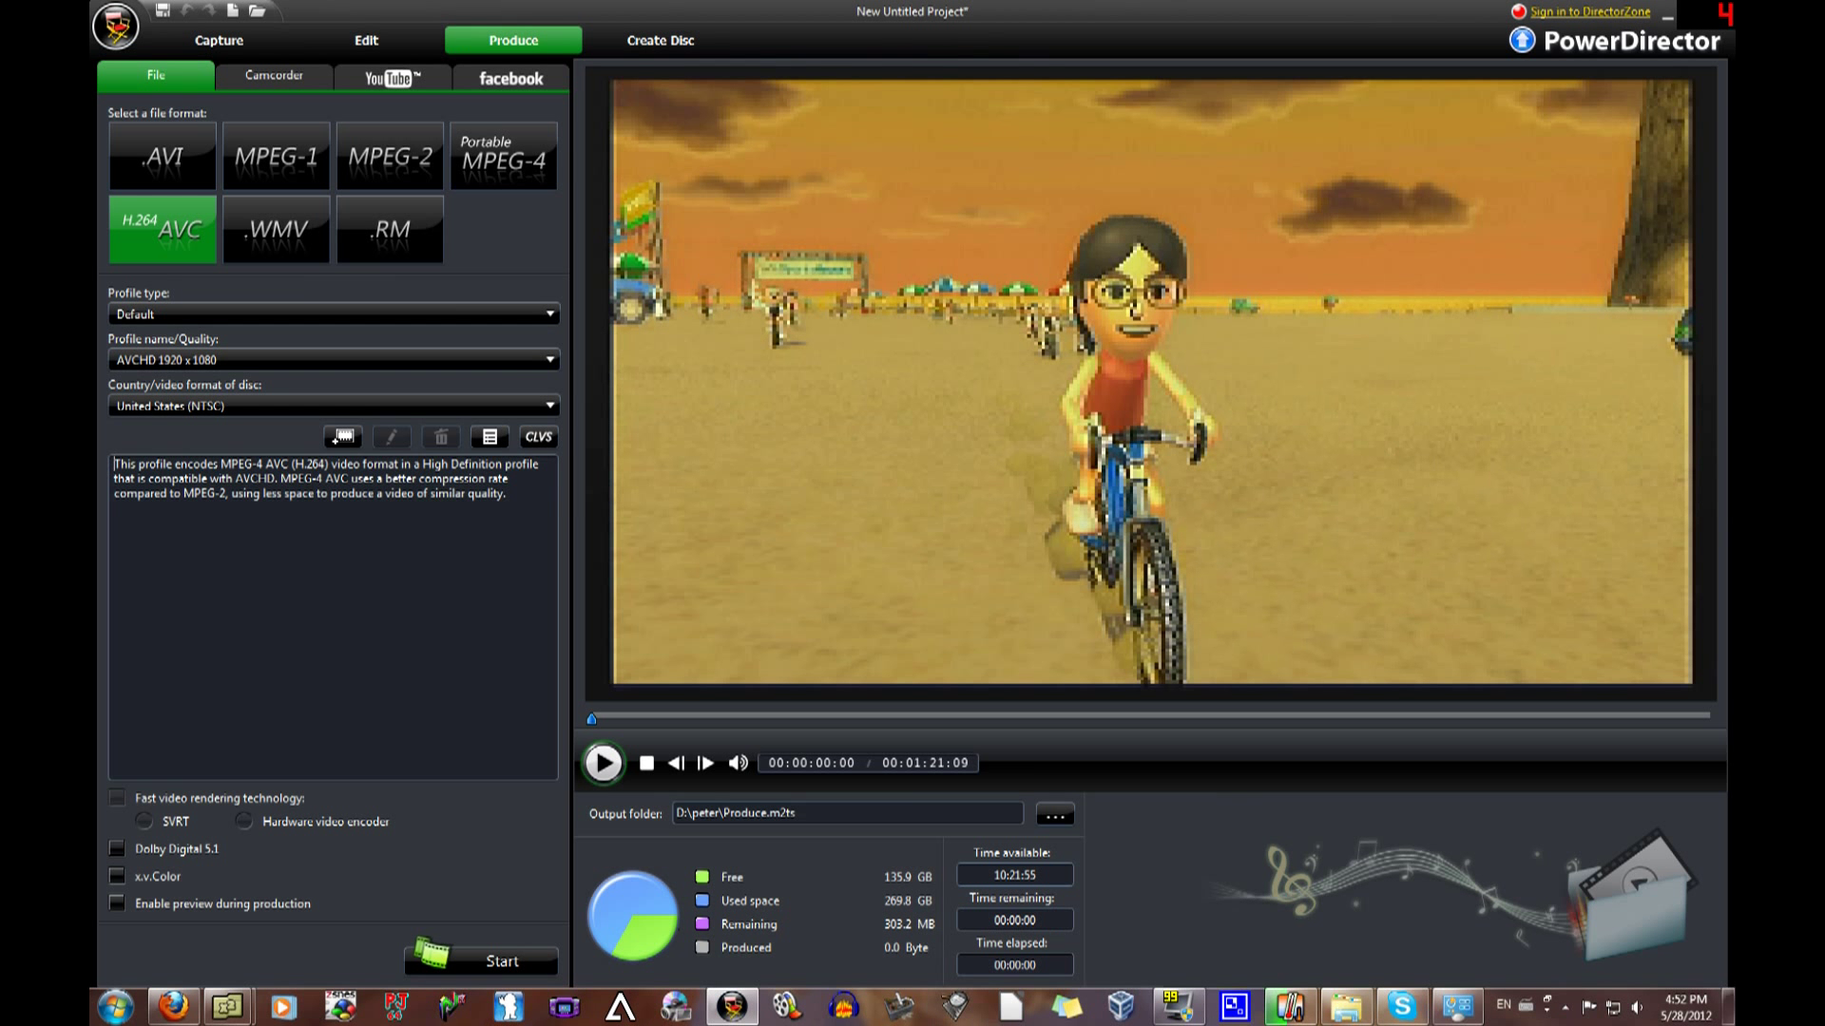
left_click(335, 360)
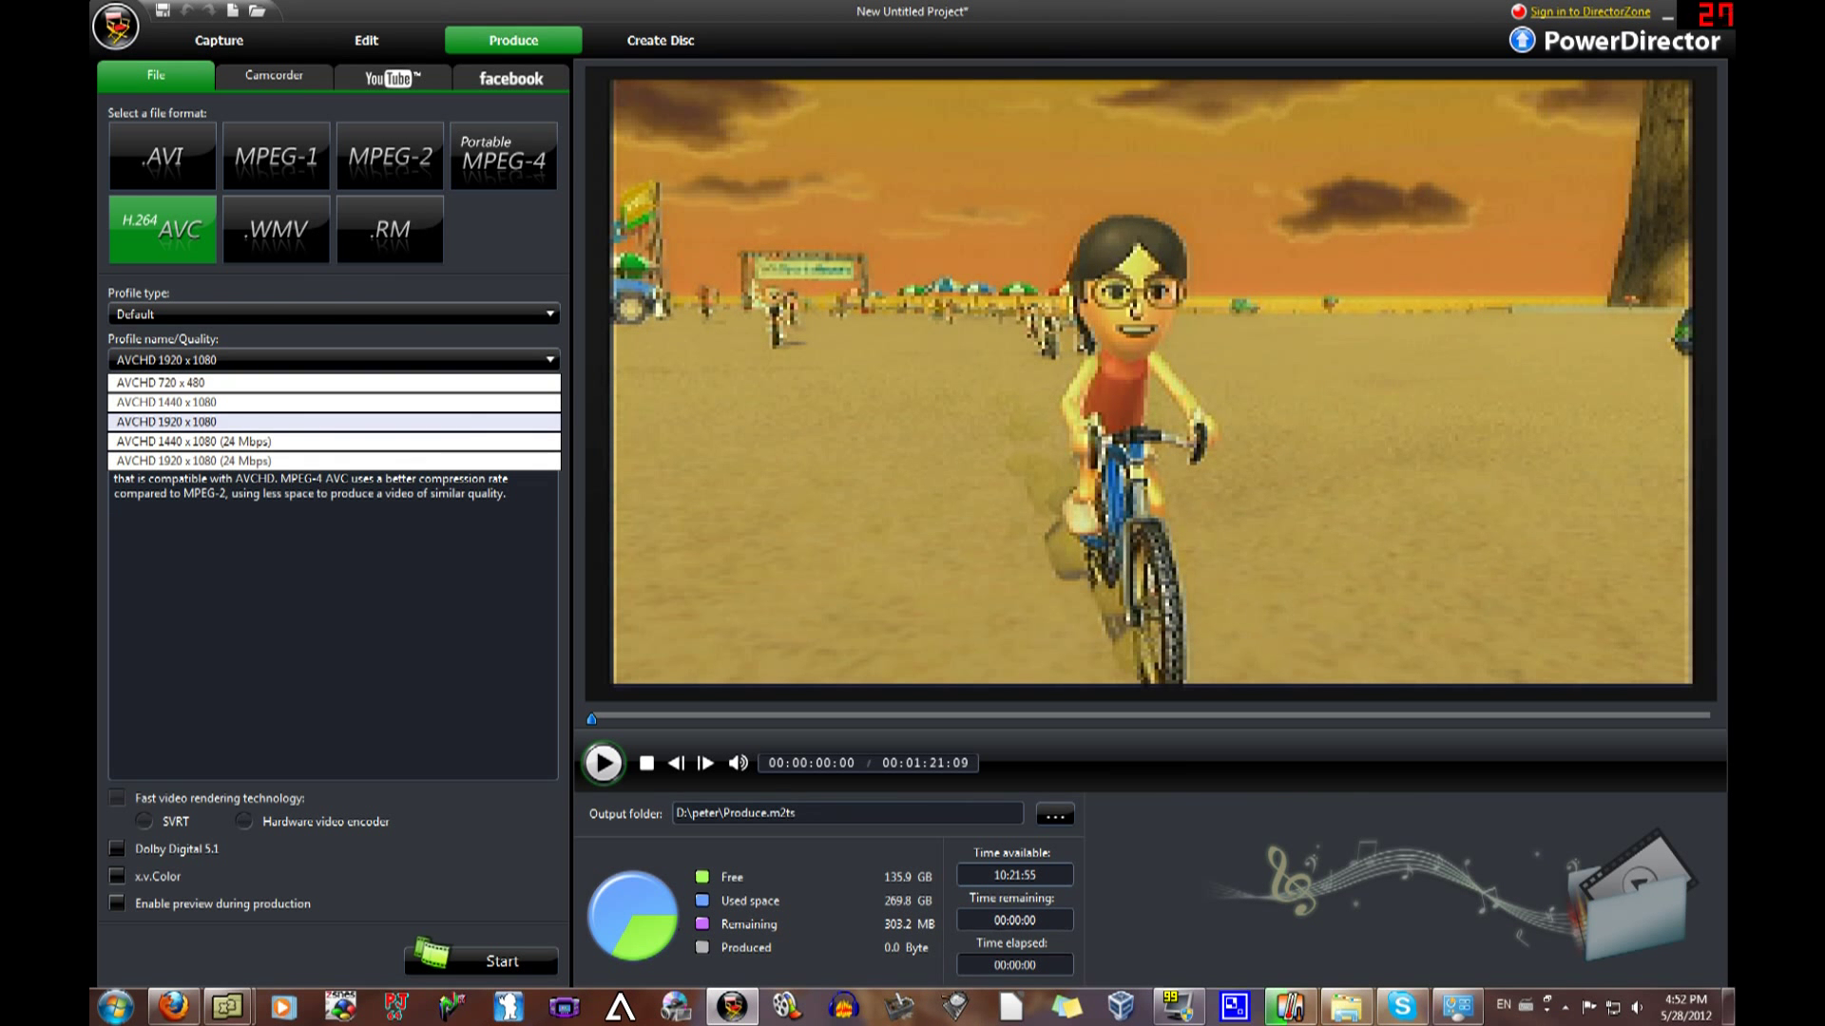
left_click(166, 382)
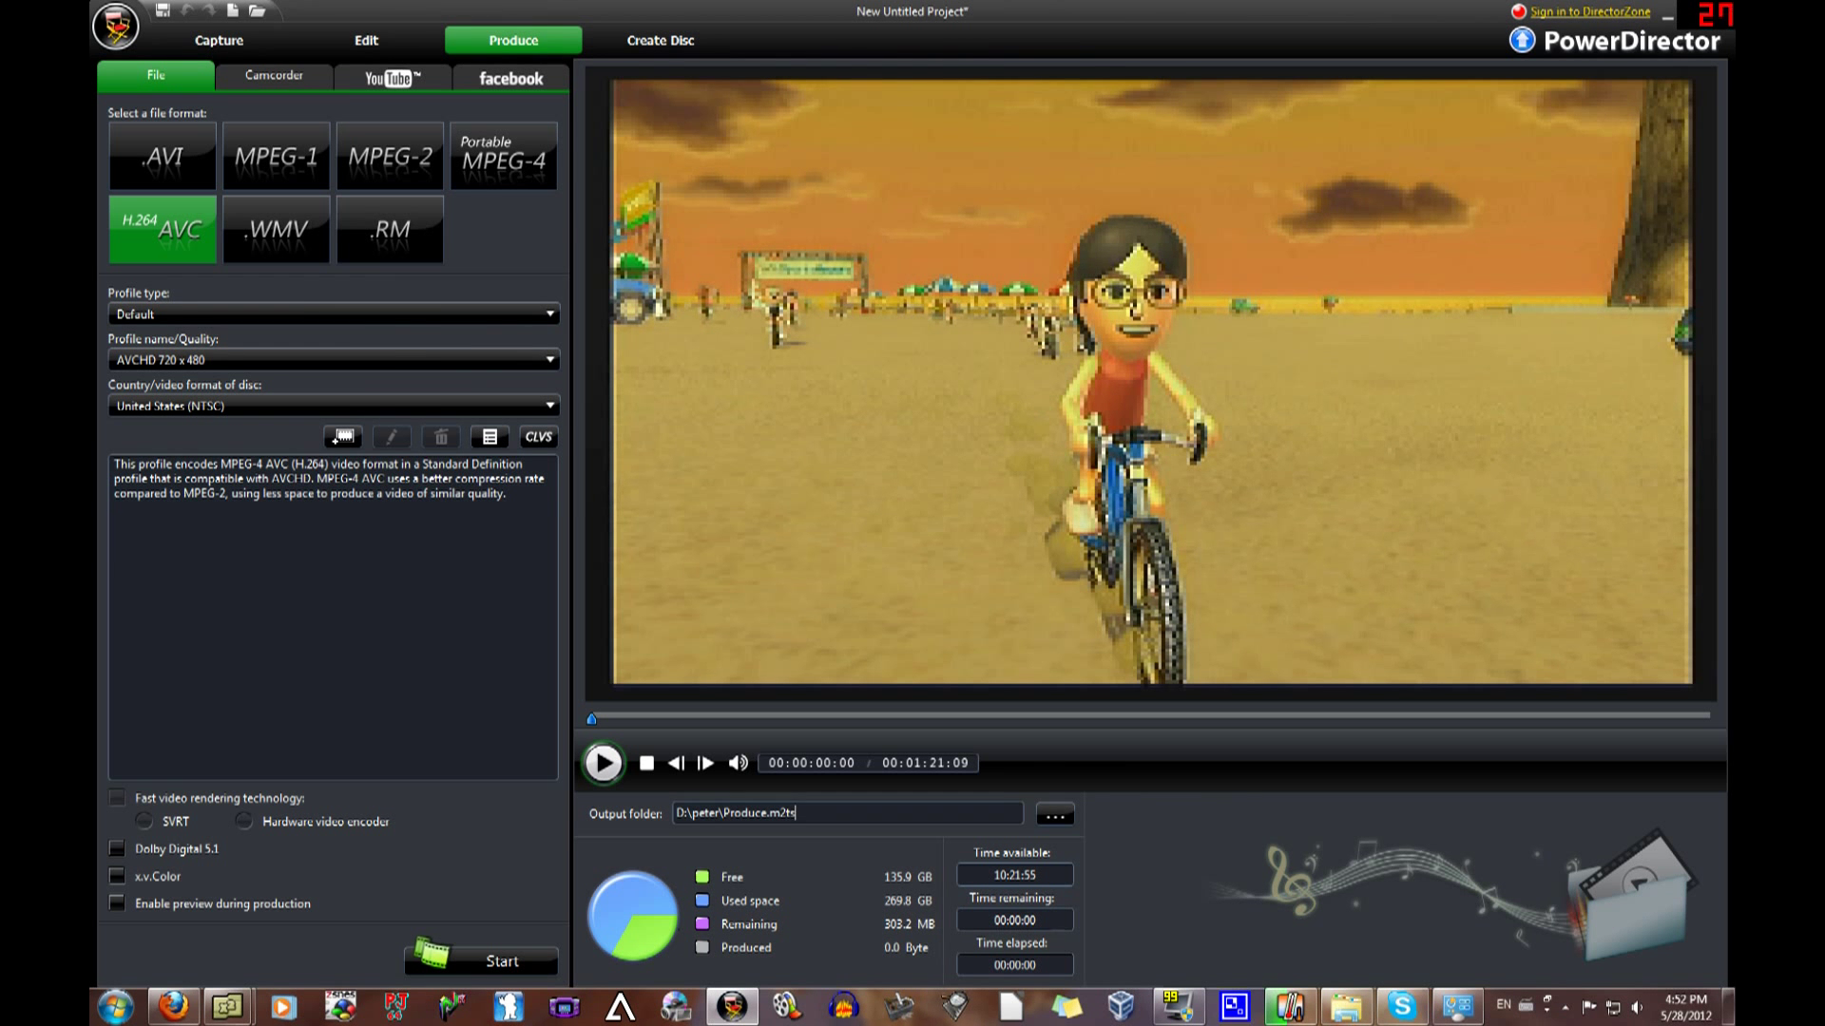
left_click(1053, 813)
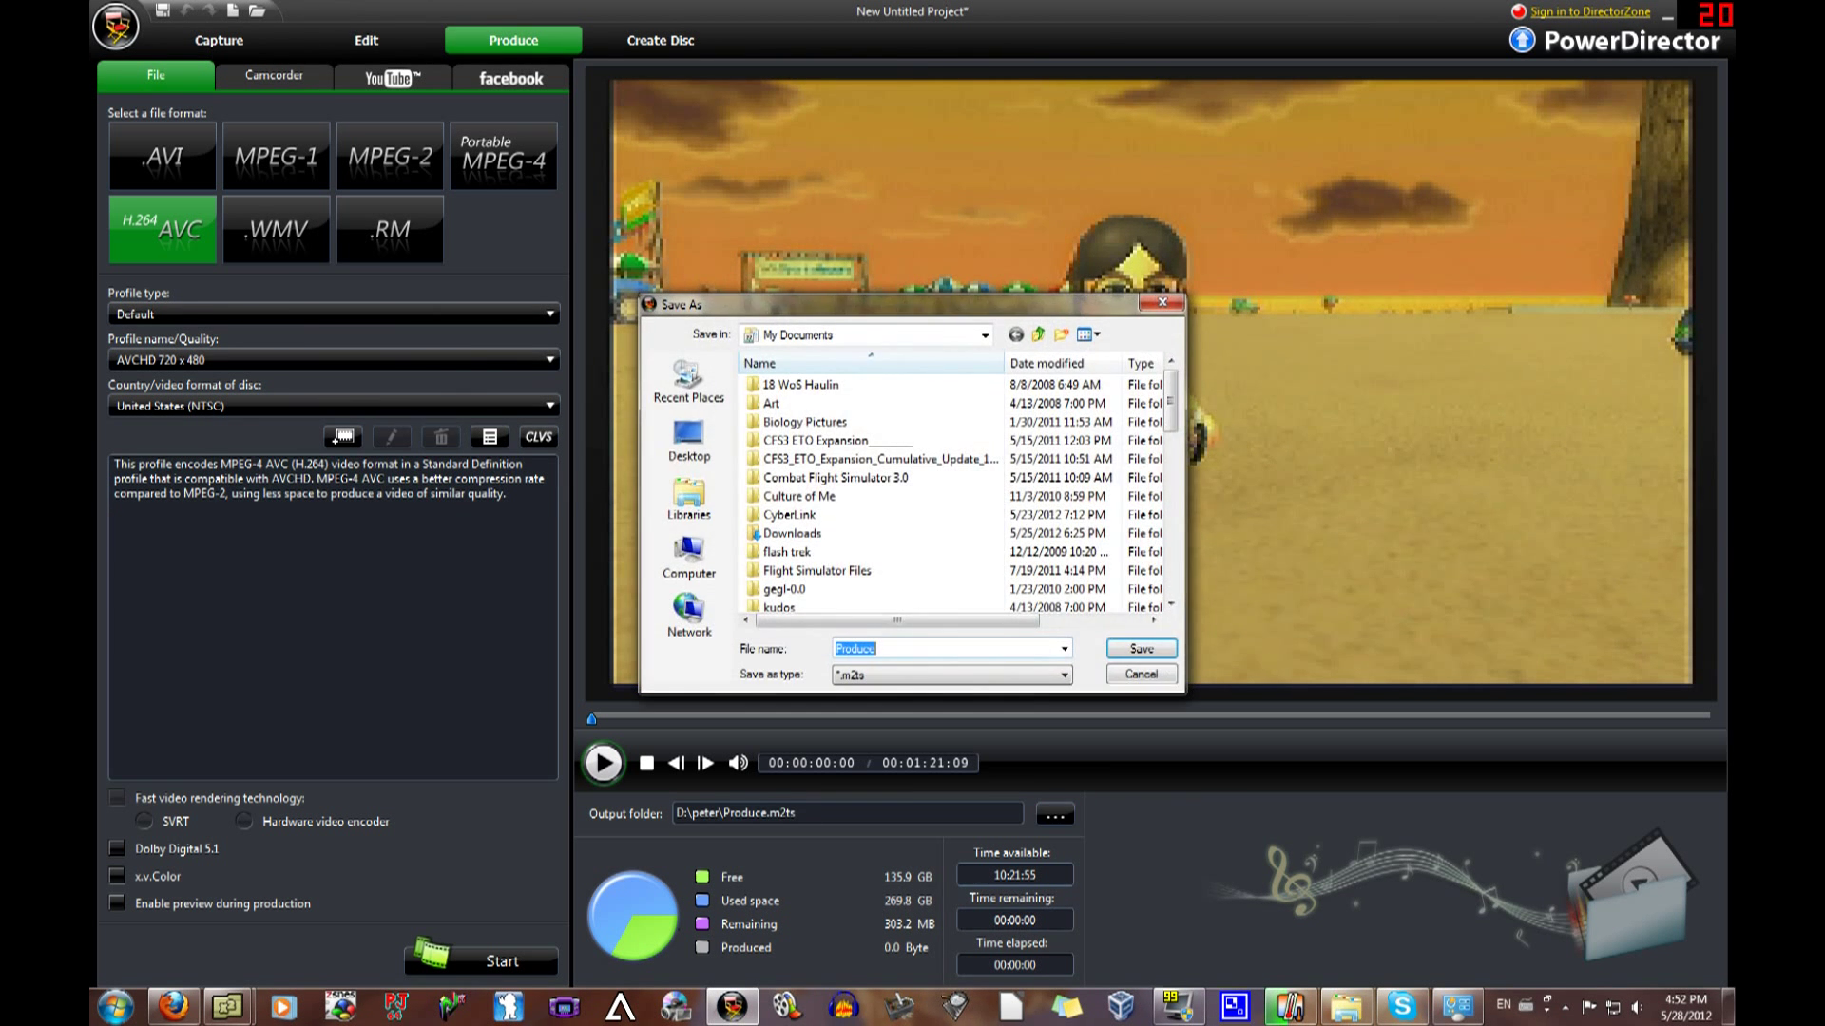
scroll(958, 497, "down", 2)
scroll(958, 497, "down", 2)
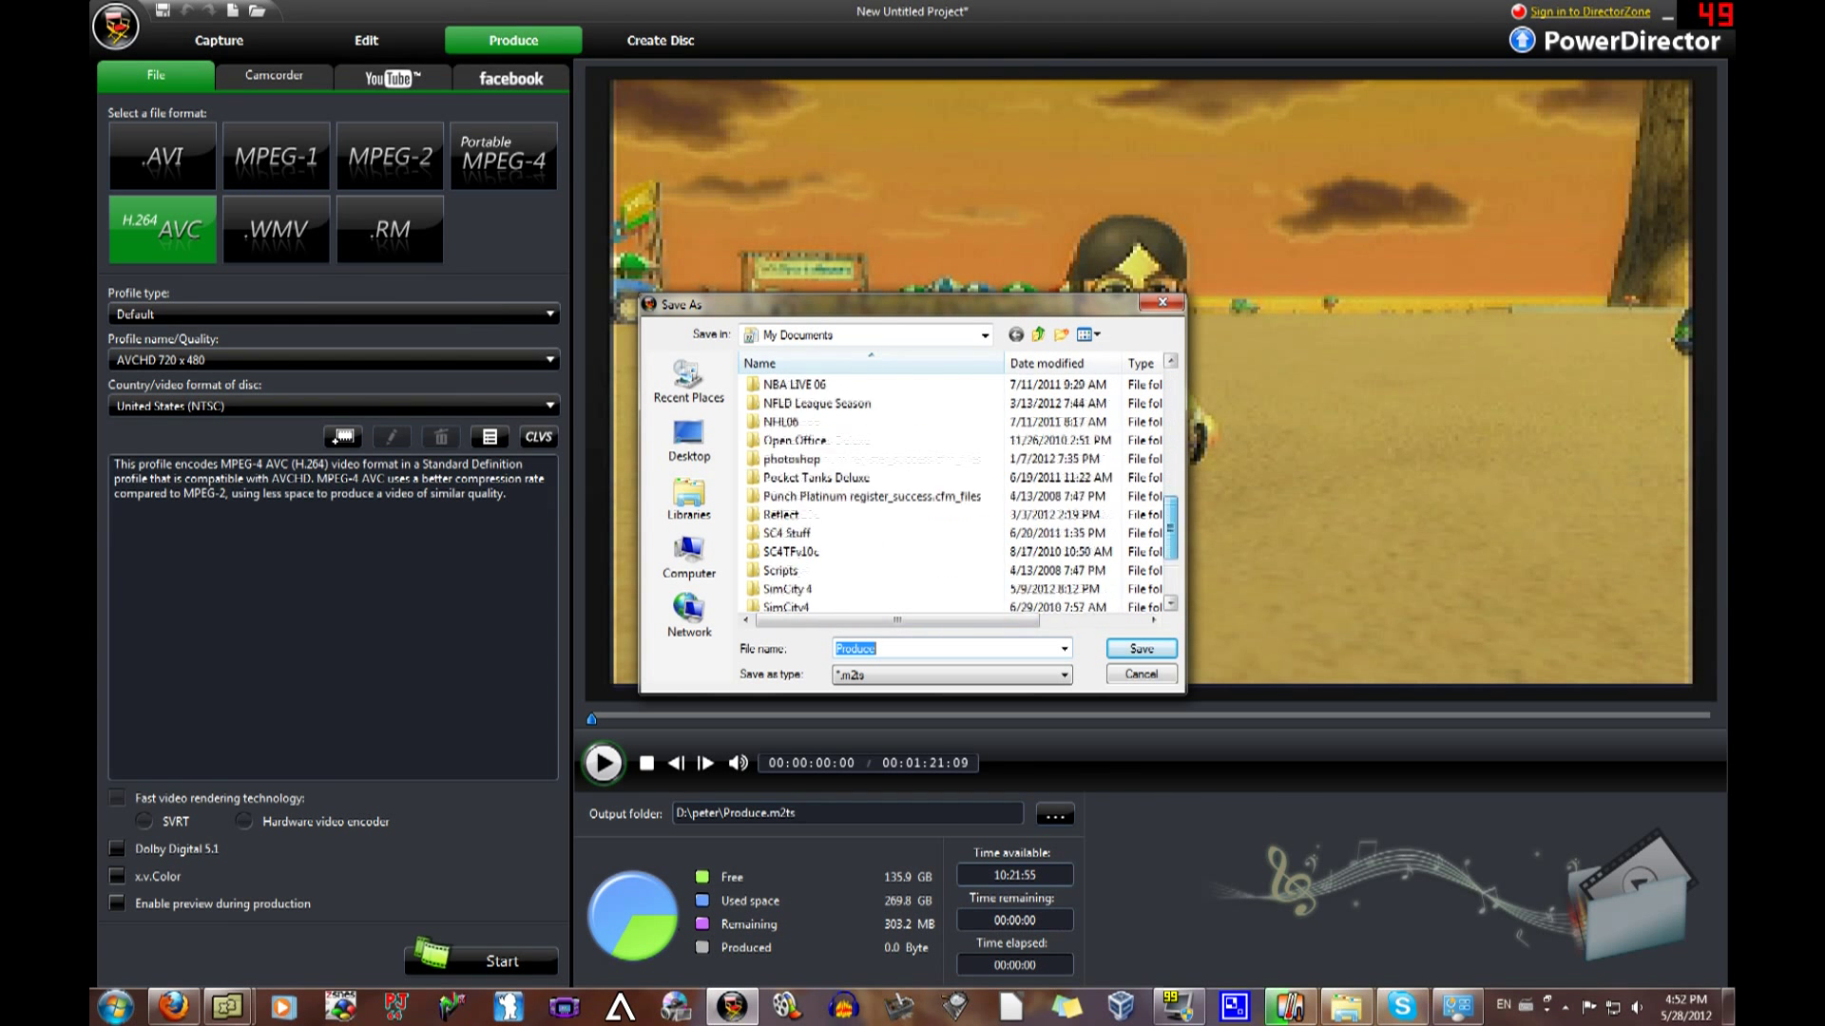
scroll(958, 496, "down", 2)
scroll(958, 497, "down", 2)
scroll(855, 499, "up", 1)
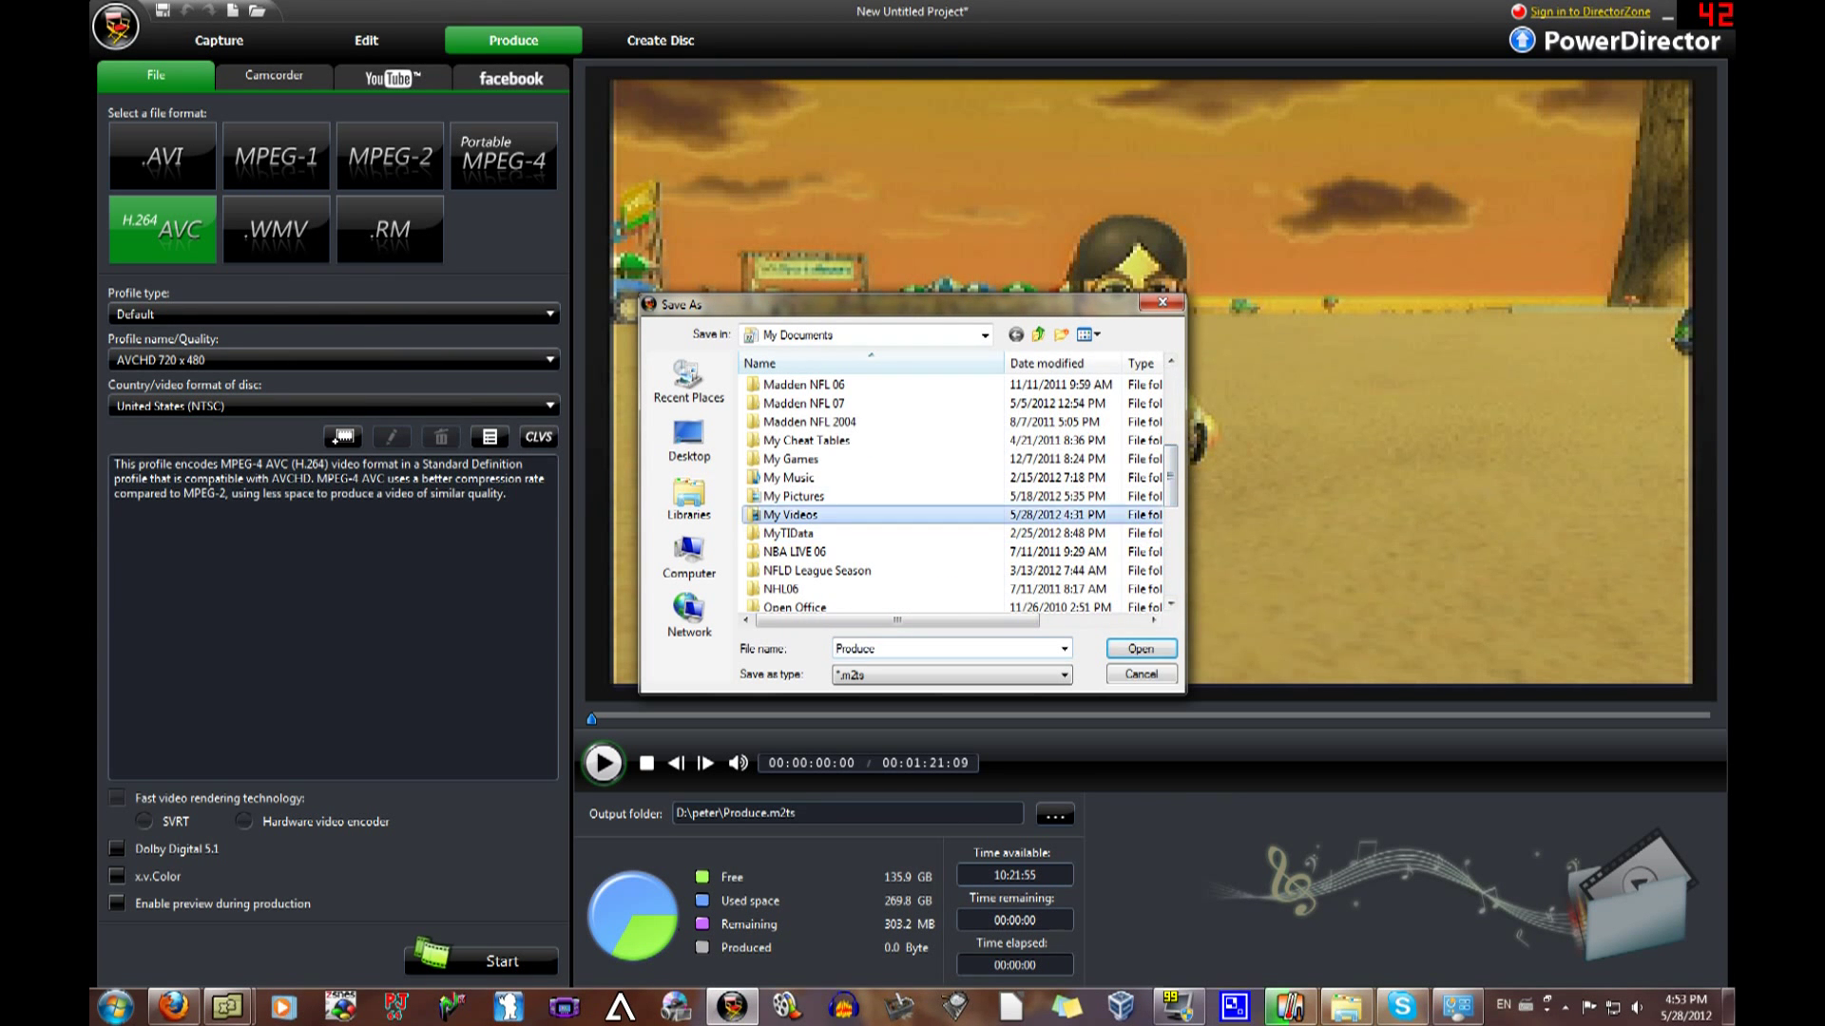
- Name the output file 'Test lols' in the My Videos folder and confirm
double_click(798, 525)
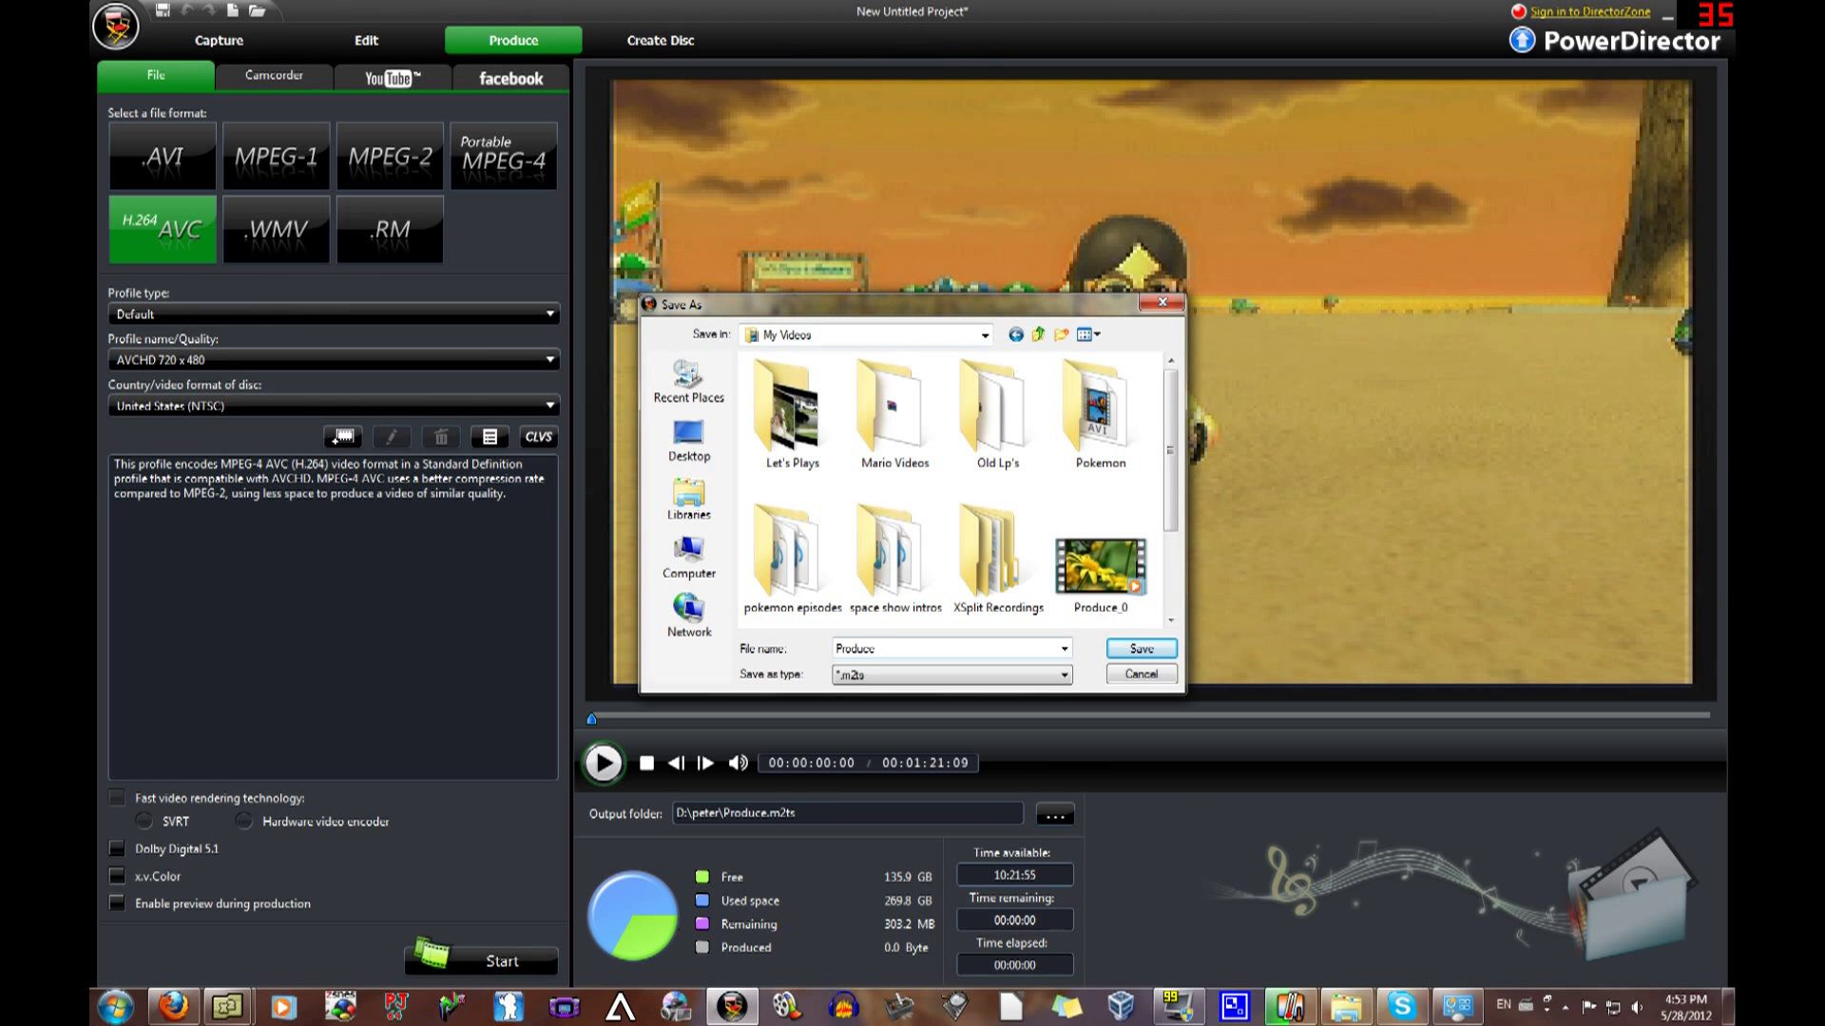
key("BackSpace")
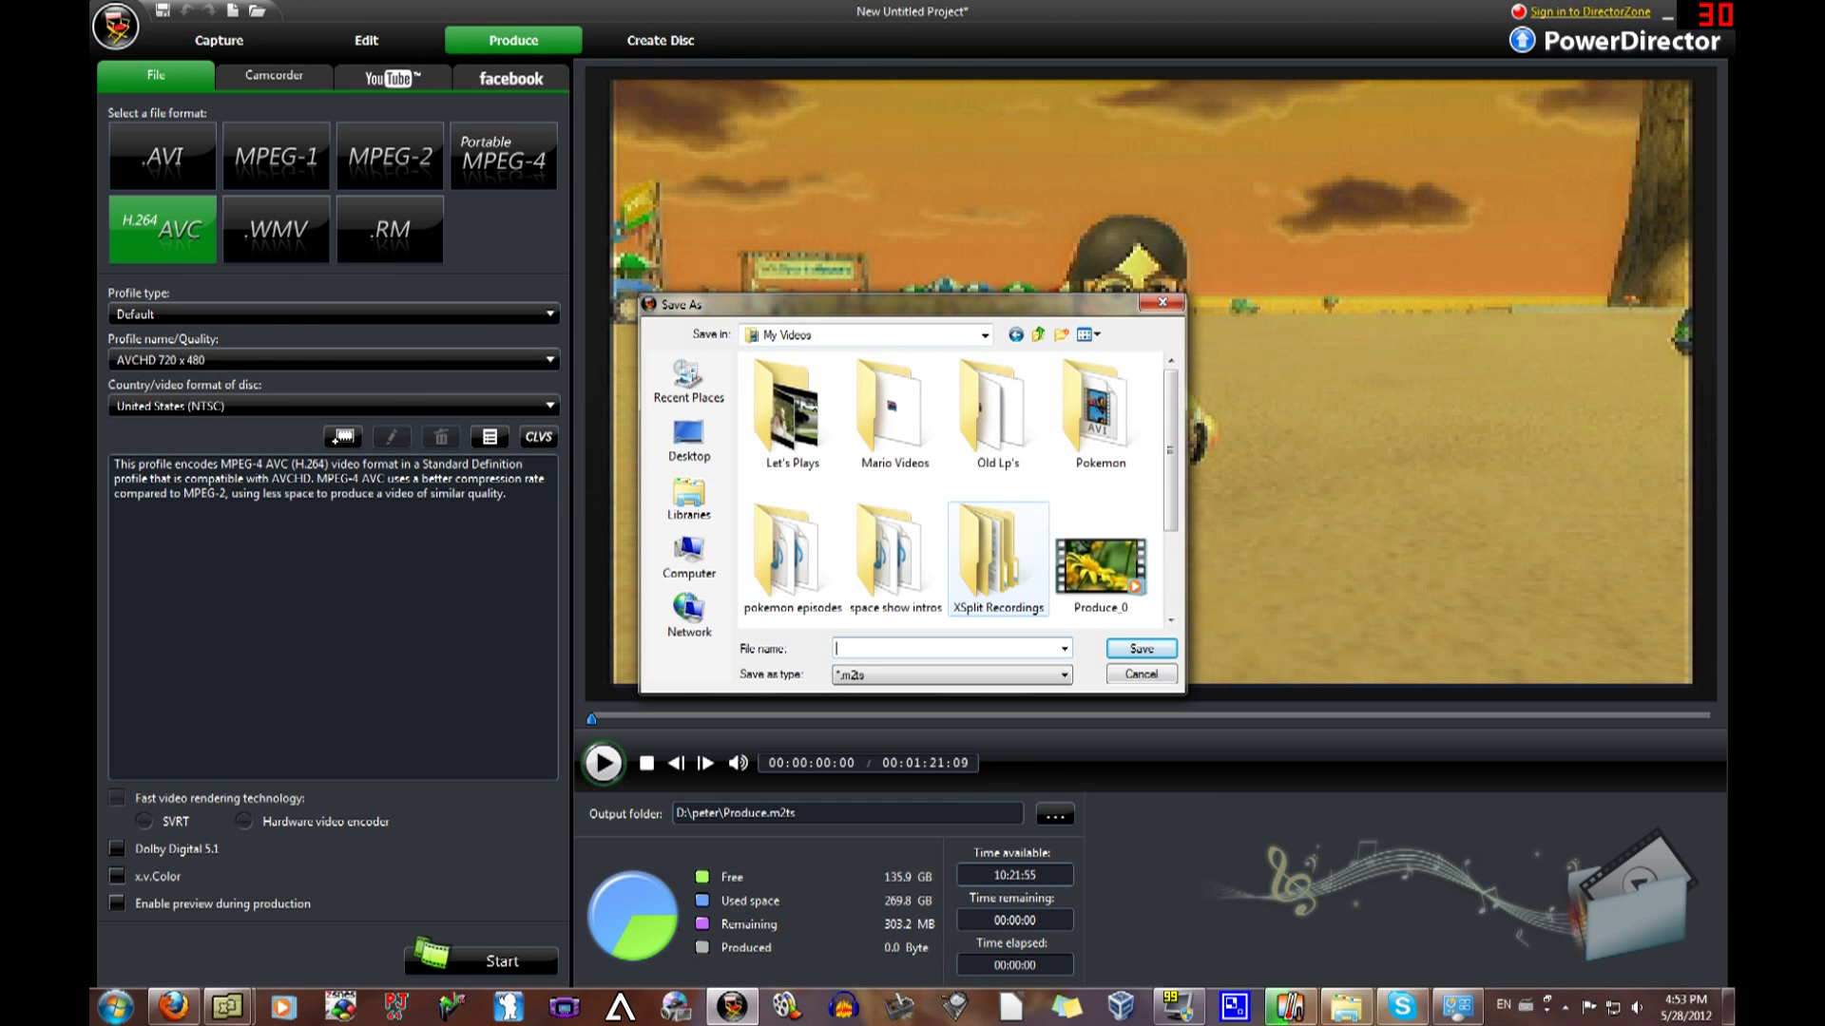
type("Testajasdfhjadfa")
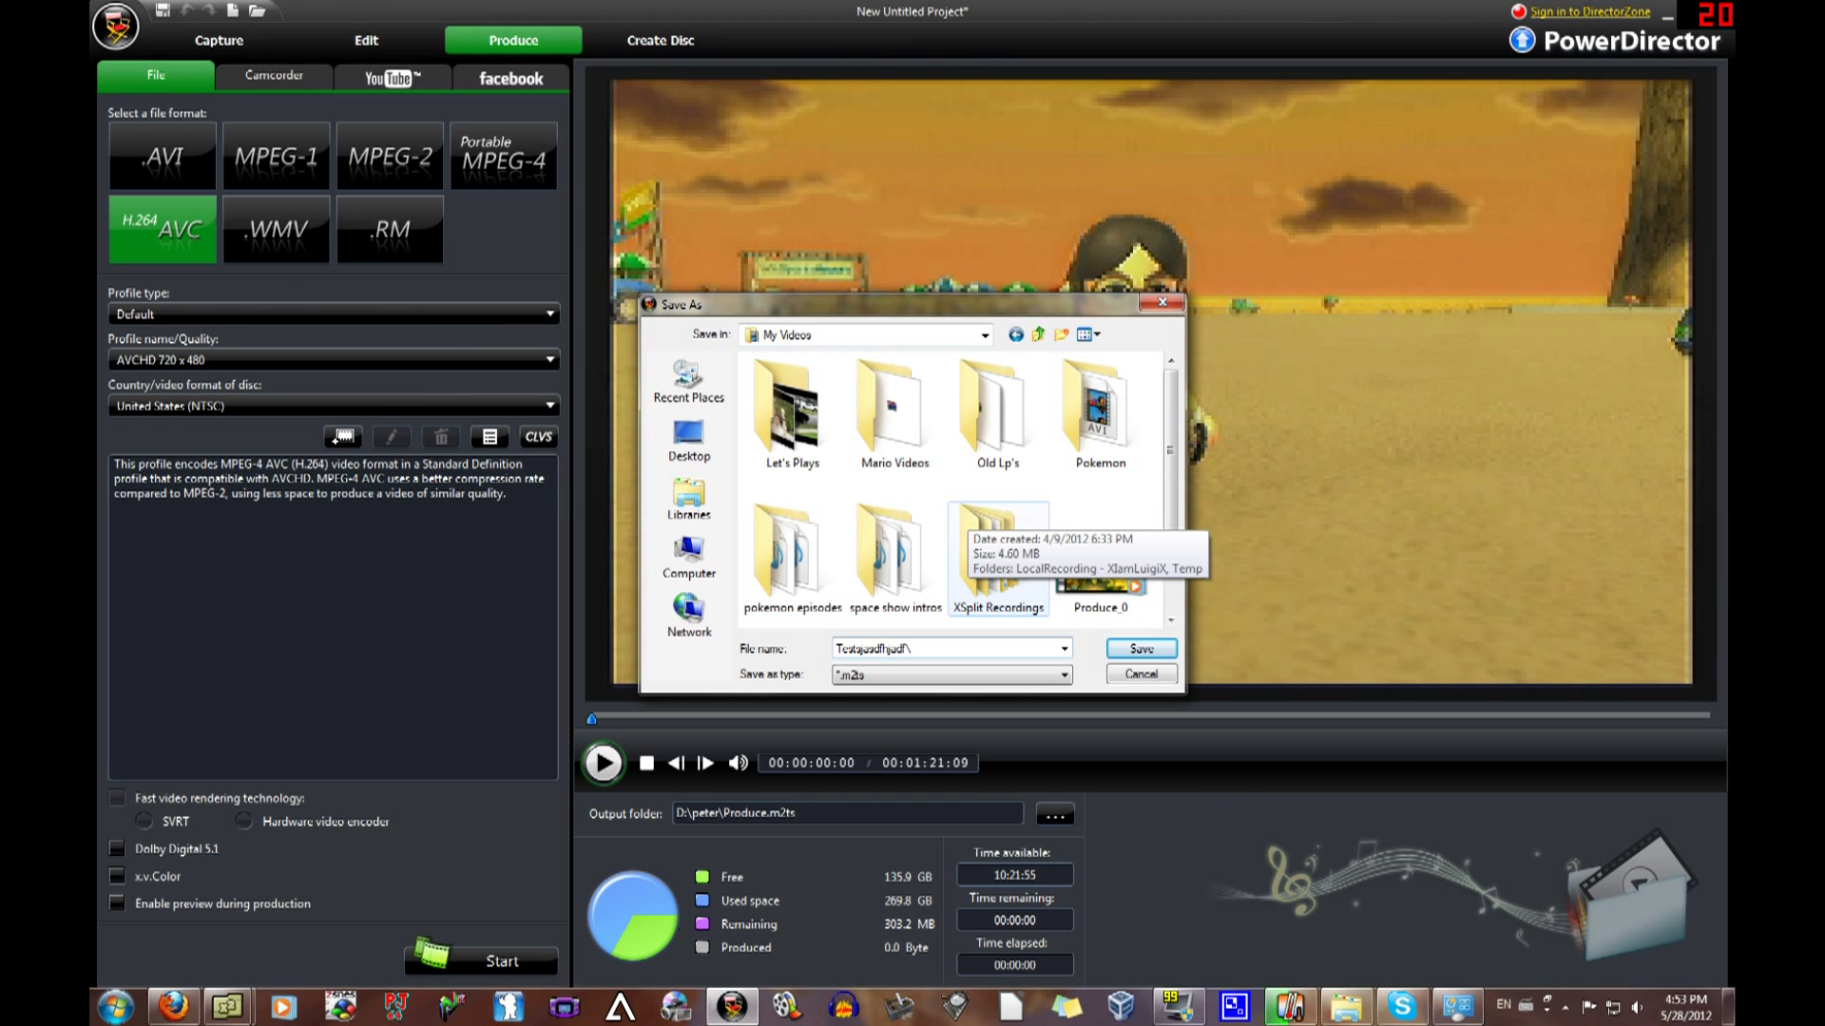
key("BackSpace")
key("BackSpace")
key("BackSpace")
key("BackSpace")
key("BackSpace")
key("BackSpace")
key("BackSpace")
key("BackSpace")
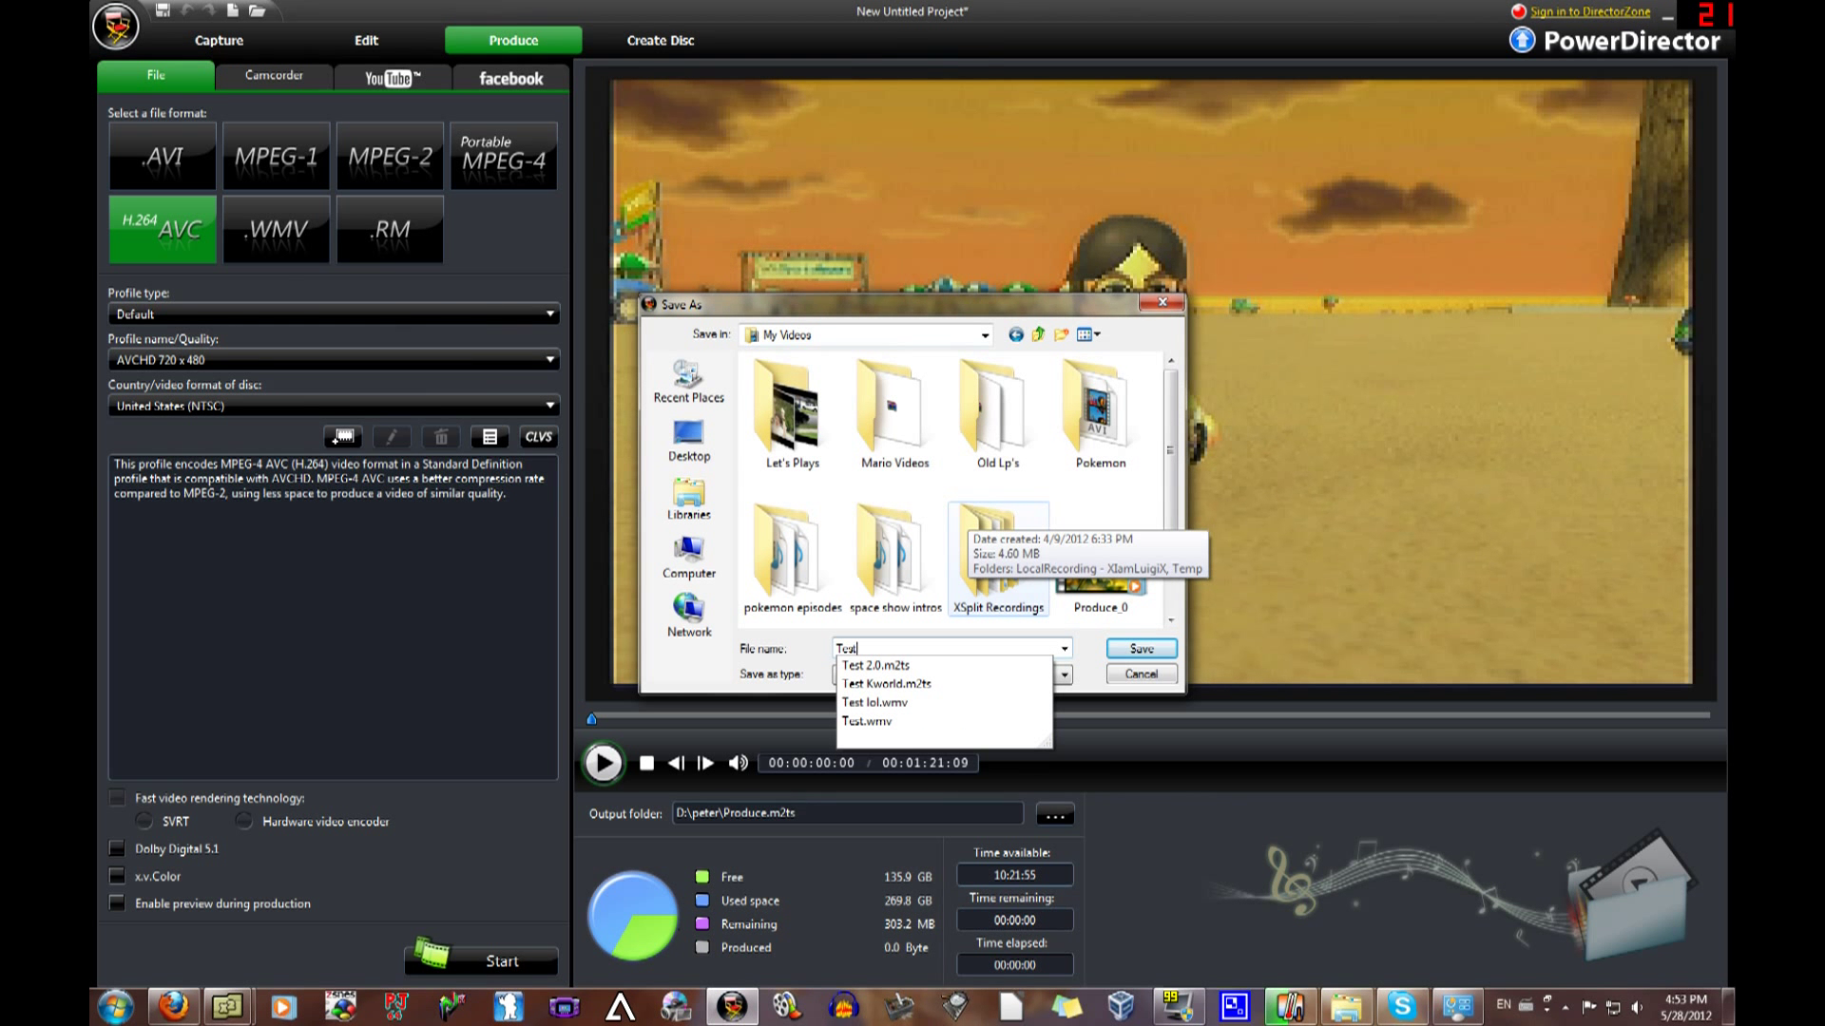
type(" lol")
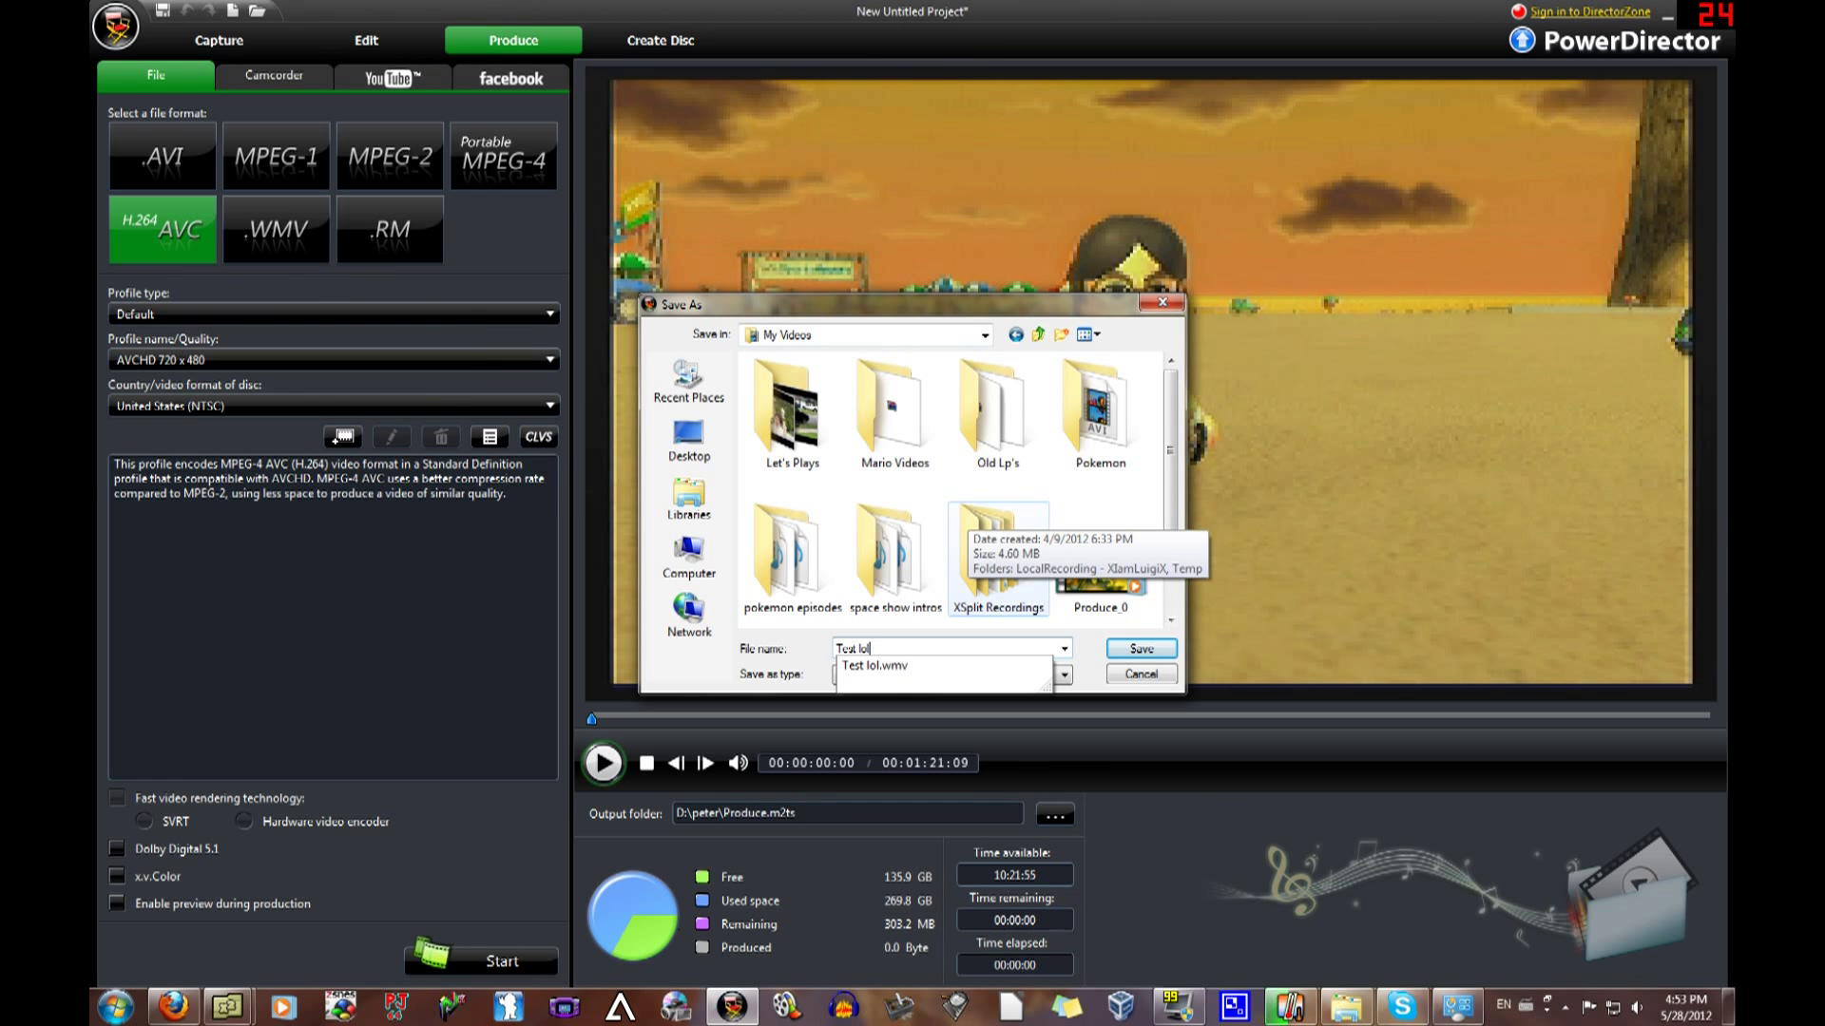
type("dx")
key("BackSpace")
key("BackSpace")
type("o")
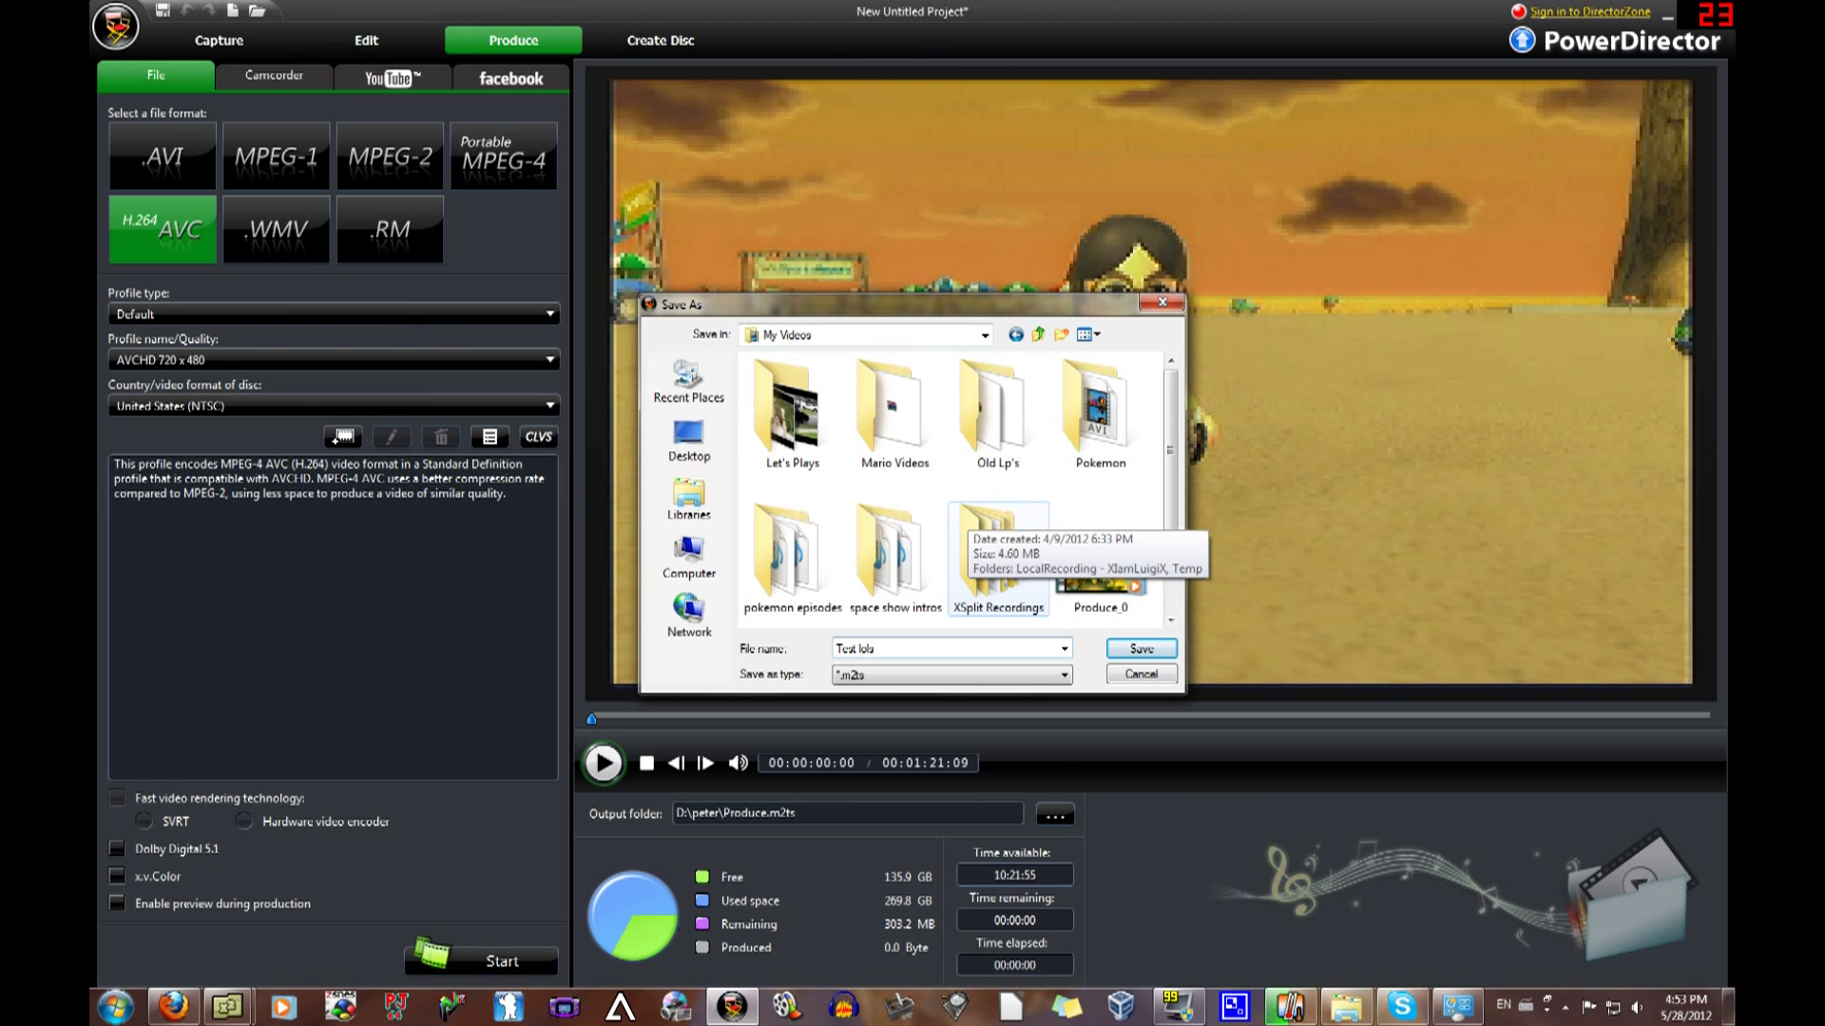
key("Return")
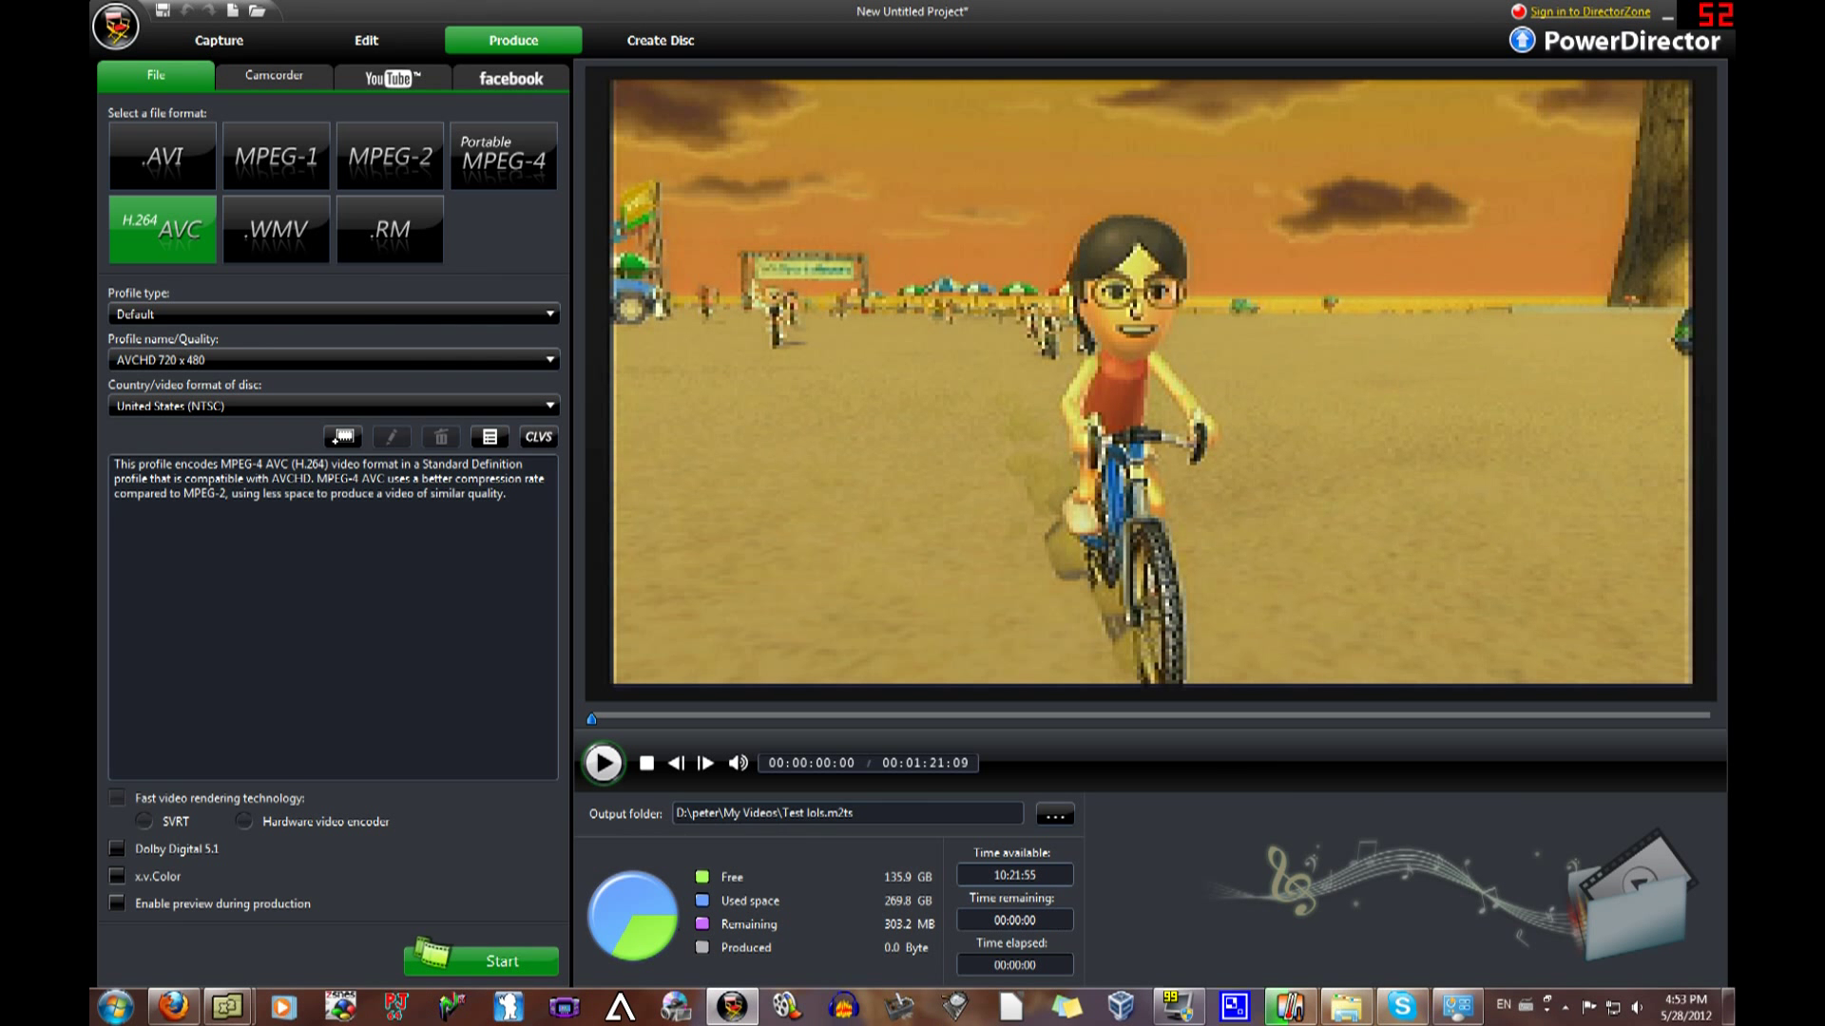
- Start rendering the project to Test lols.m2ts
left_click(485, 961)
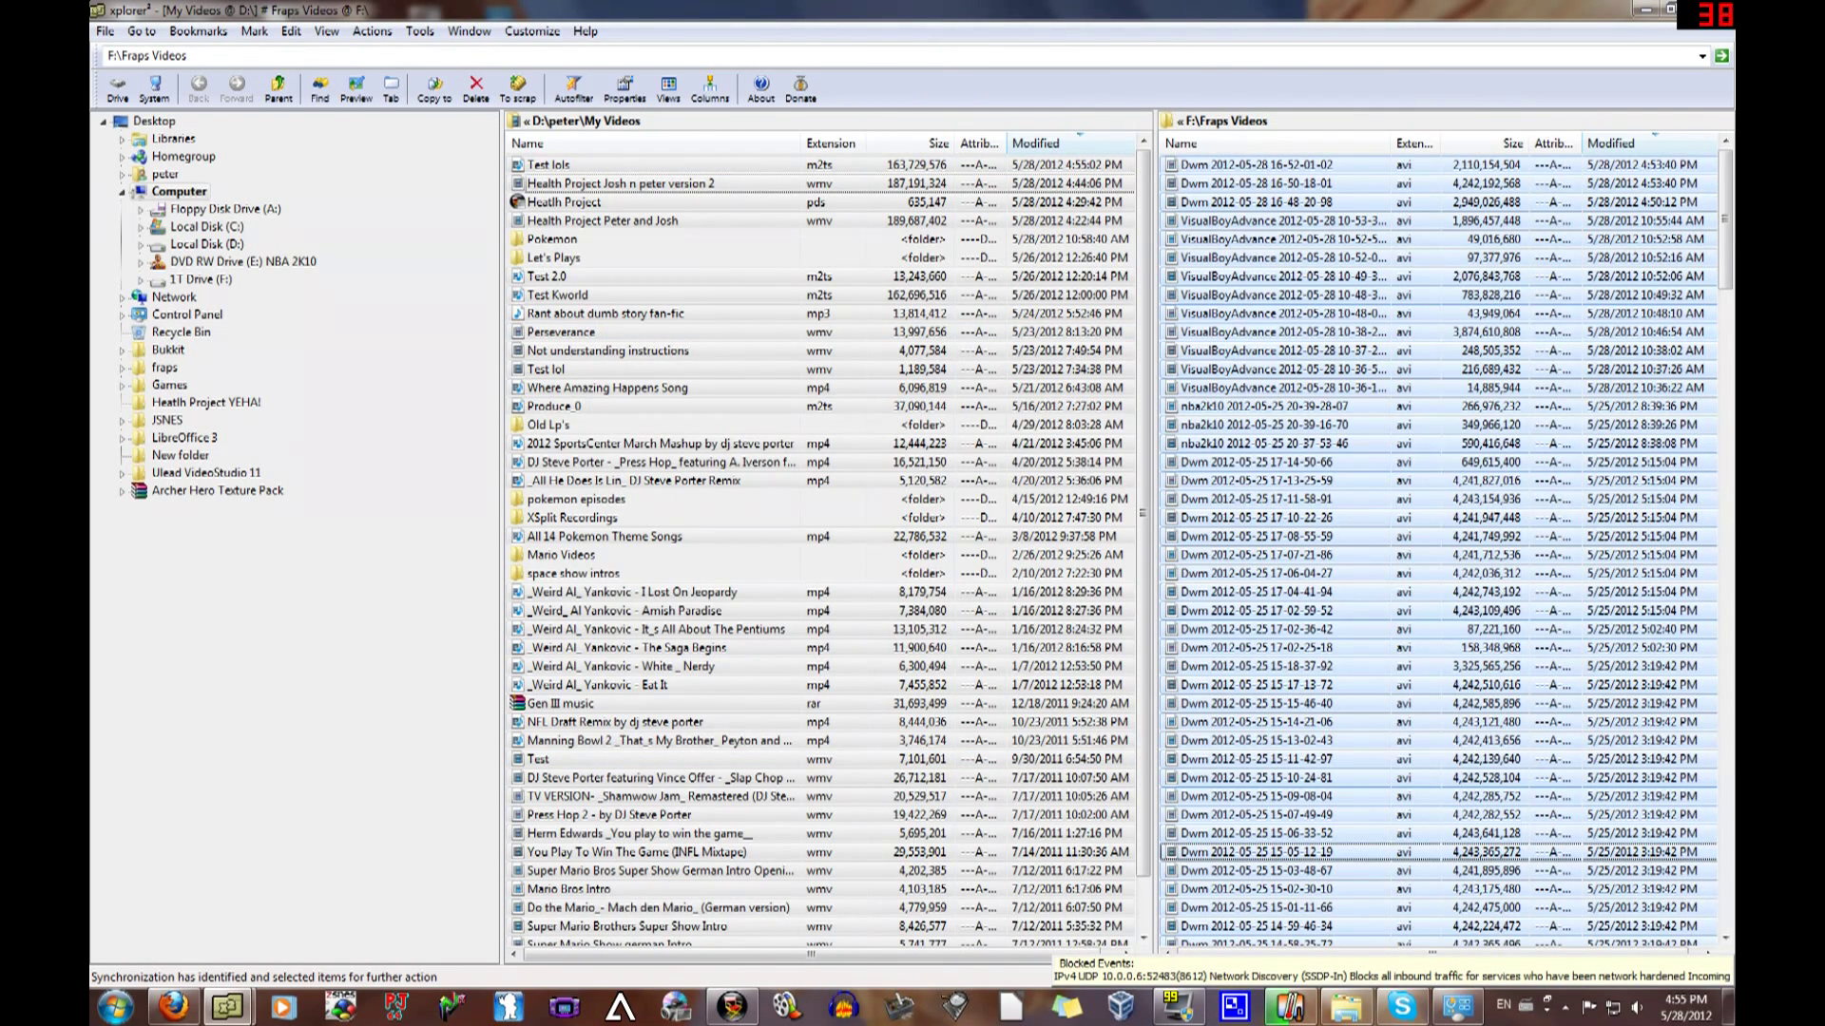
- Open Test lols from the My Videos pane in the media player
key("Tab")
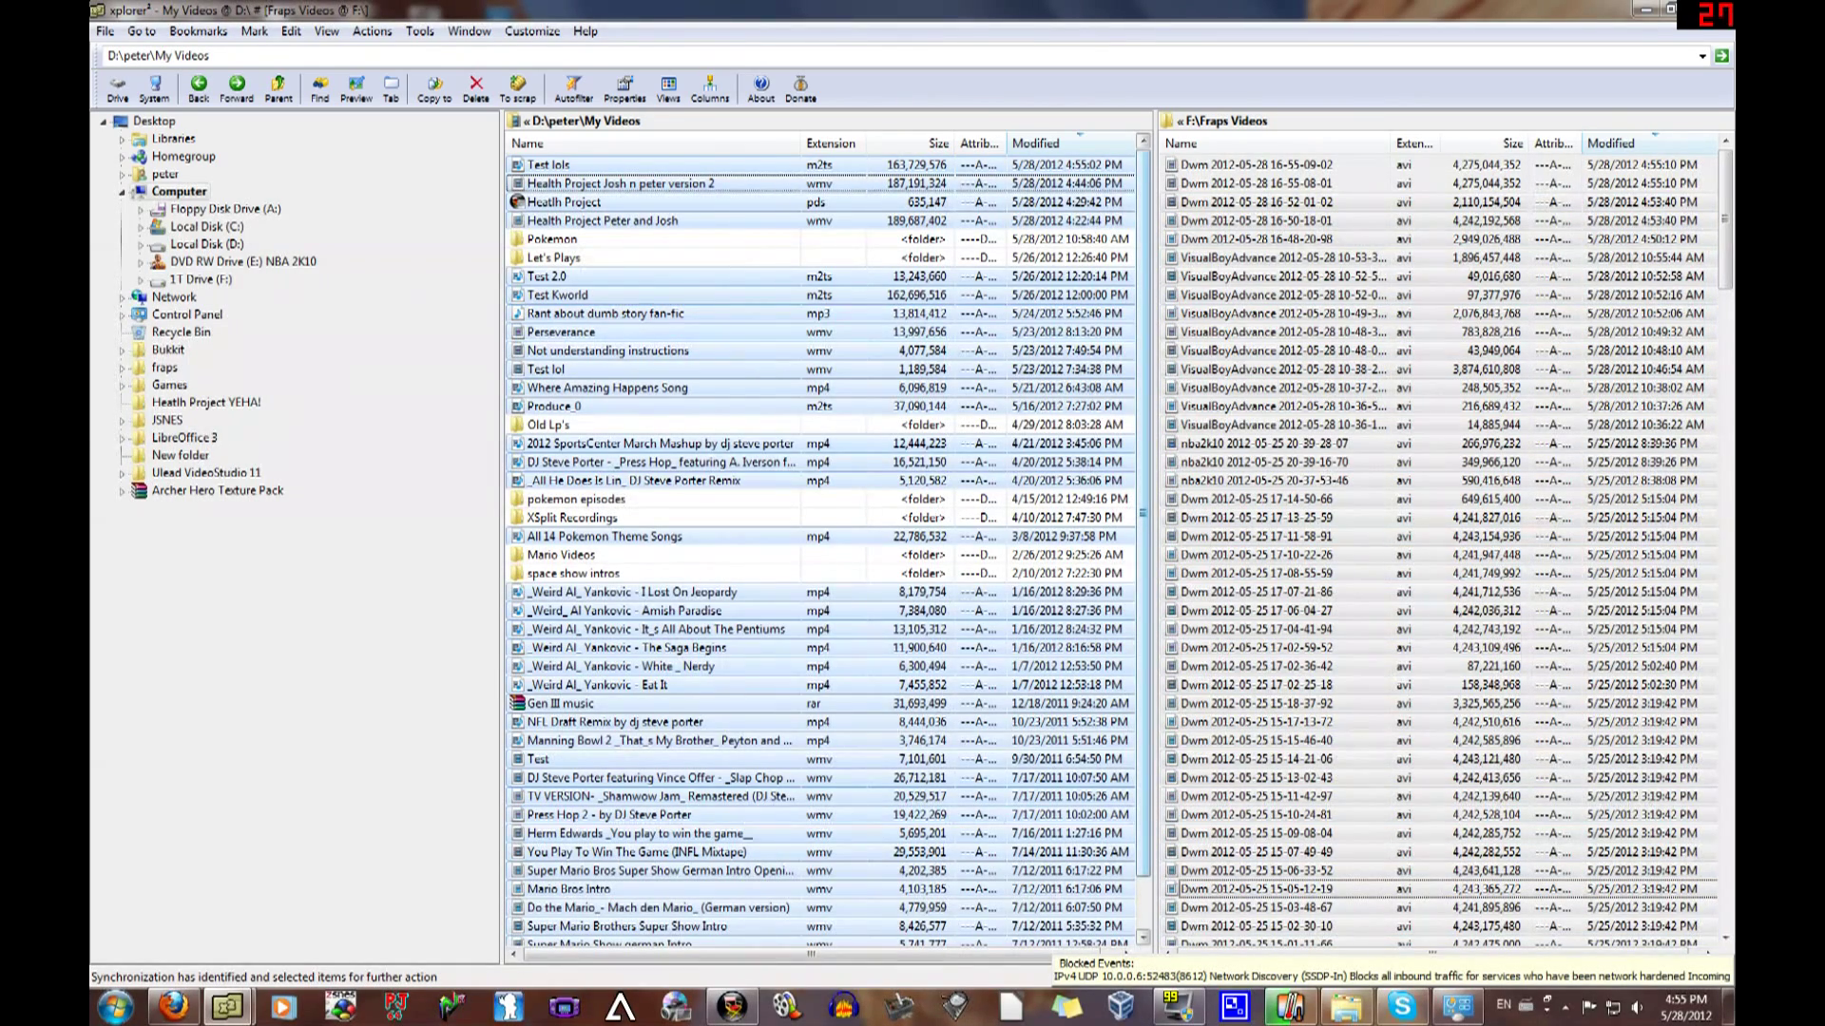
key("Home")
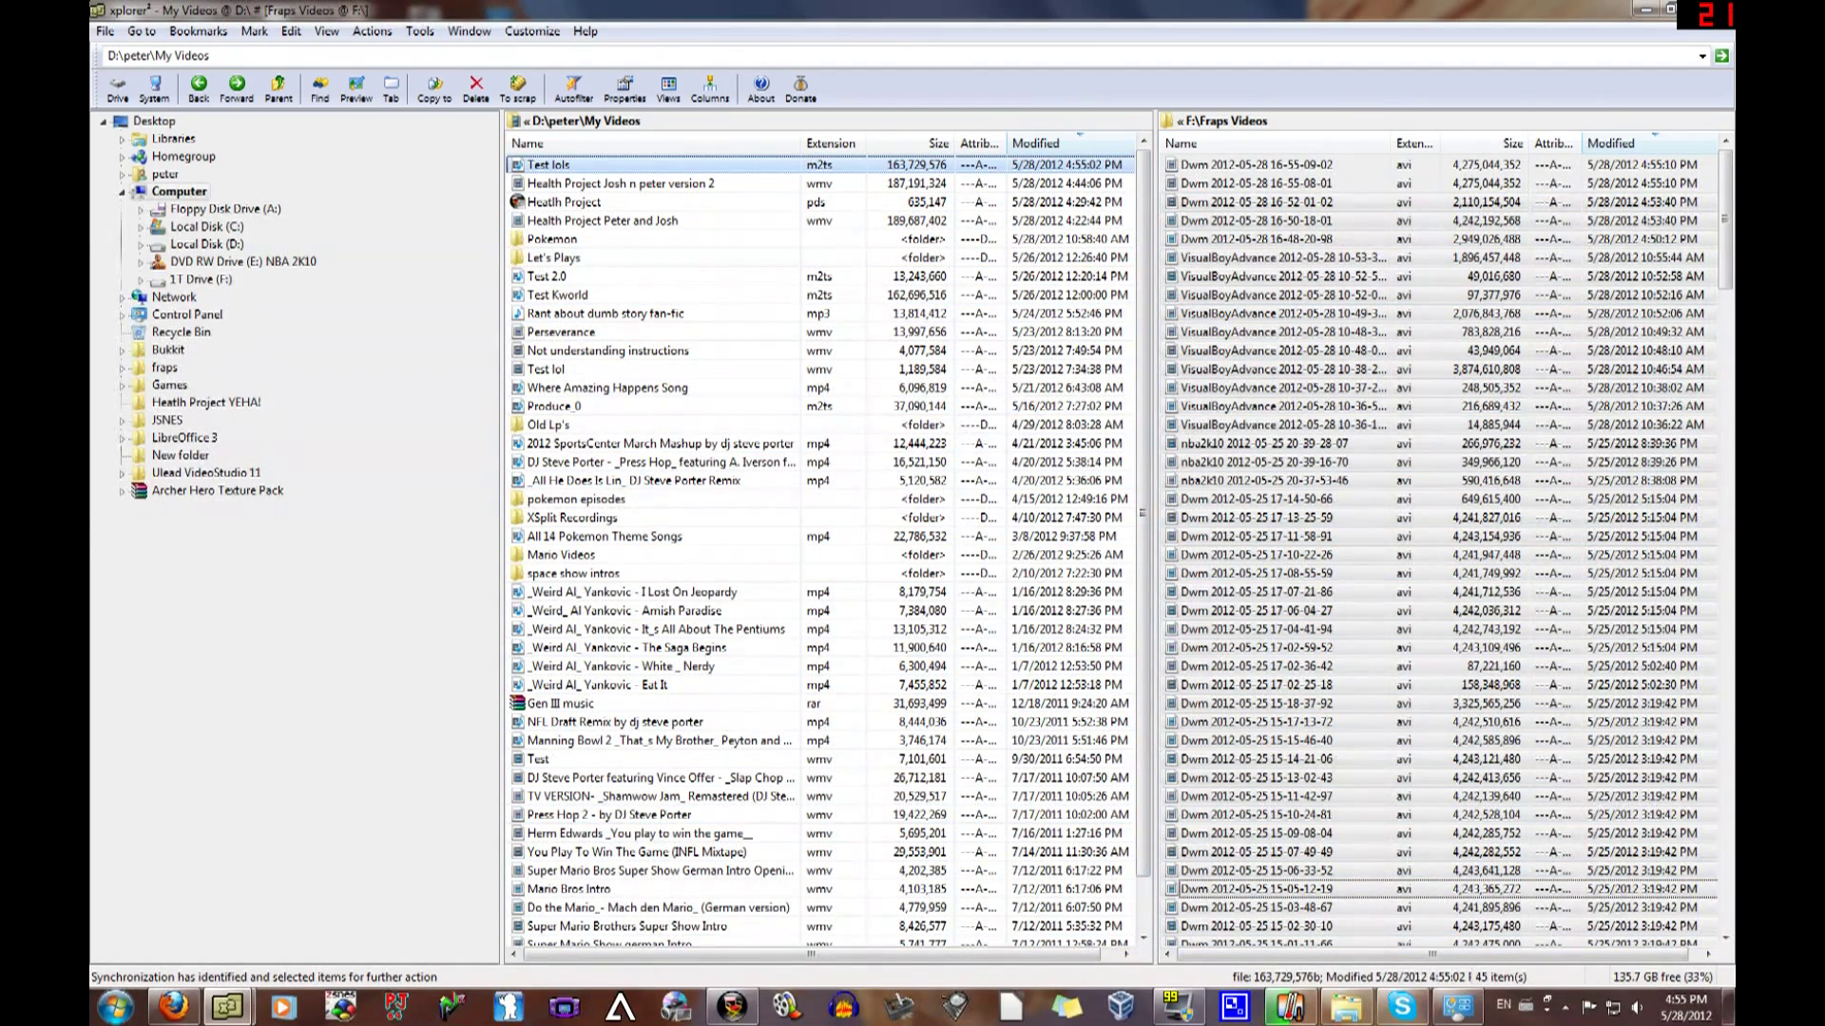
key("Return")
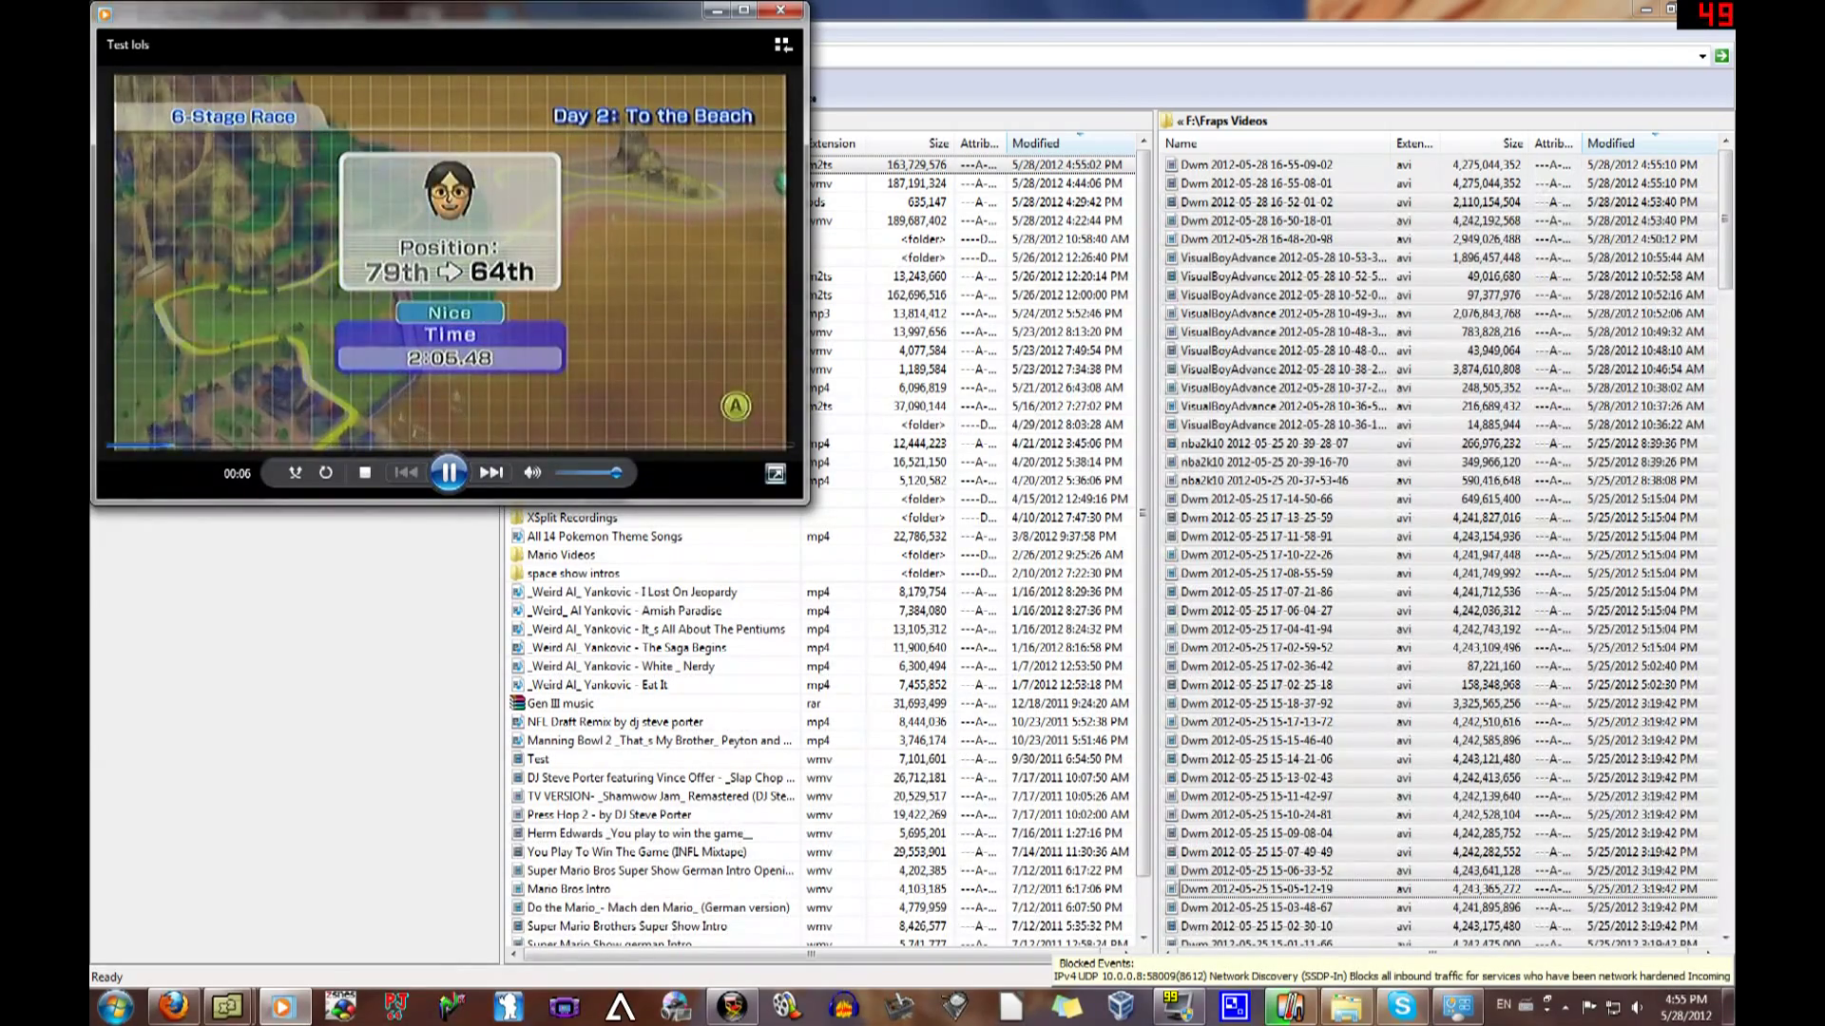
- Switch Windows Media Player to full screen for Test lols
left_click(775, 471)
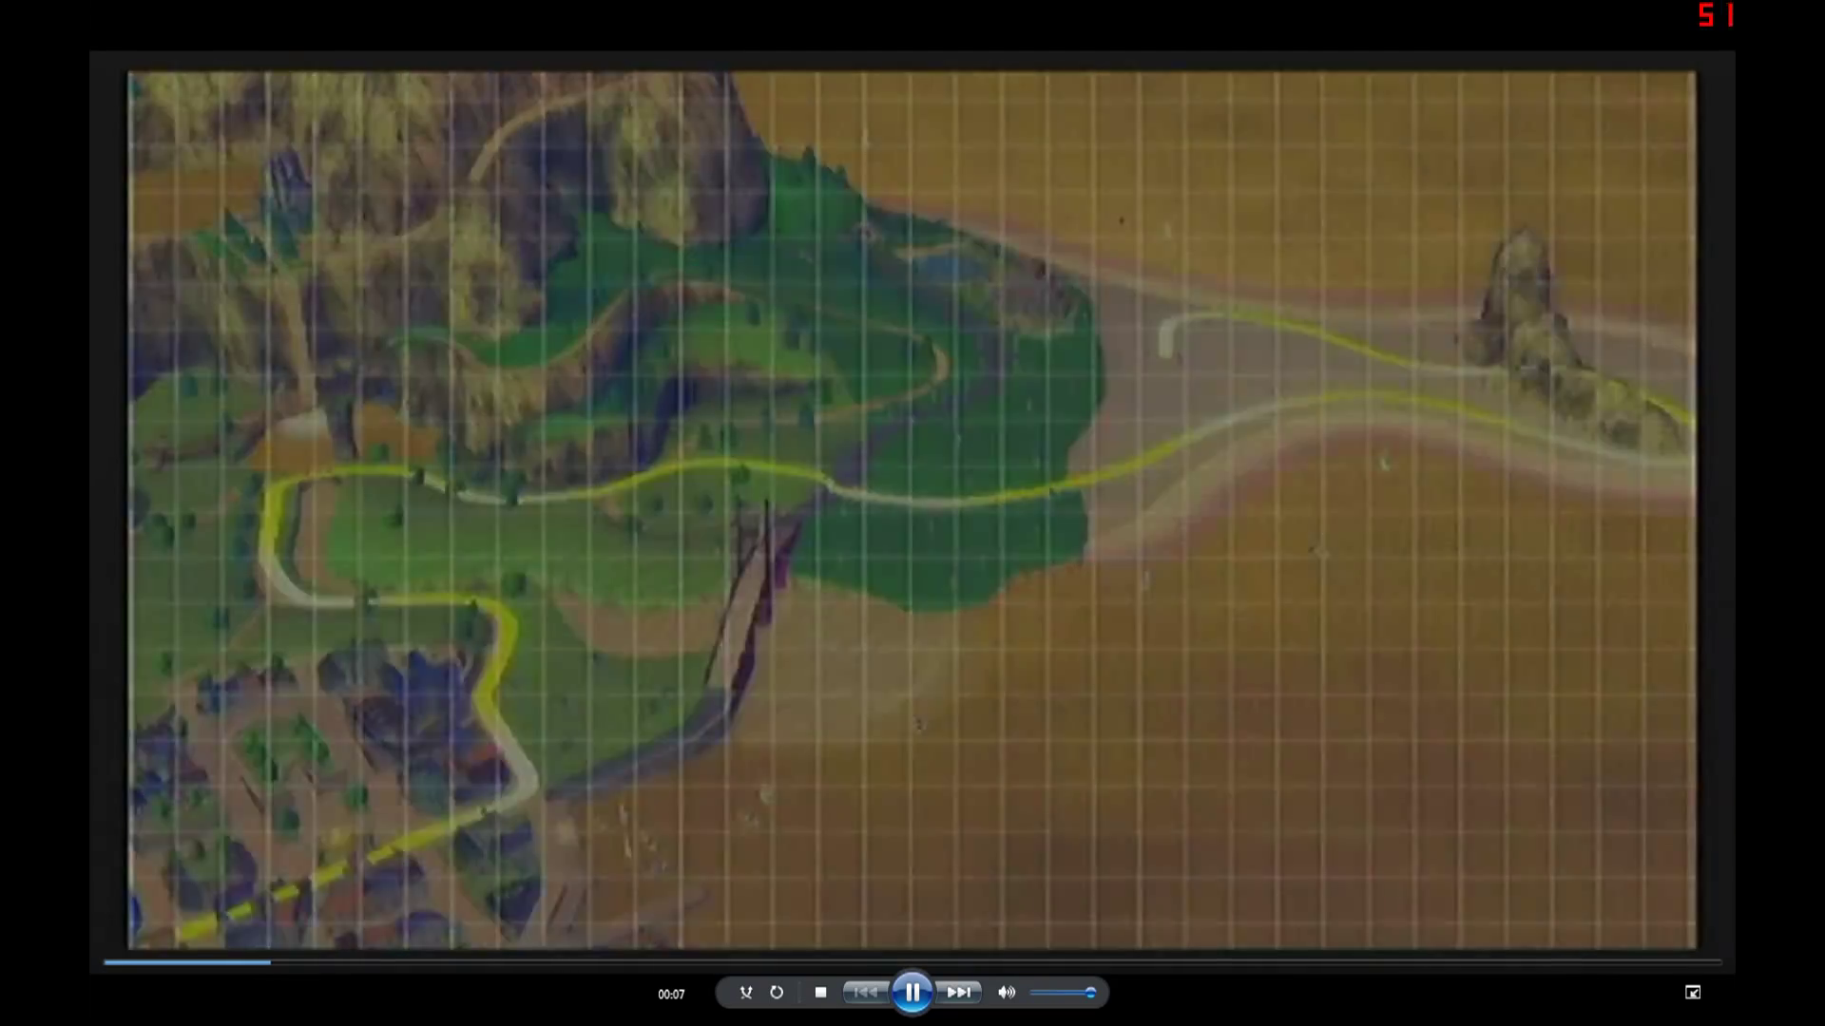